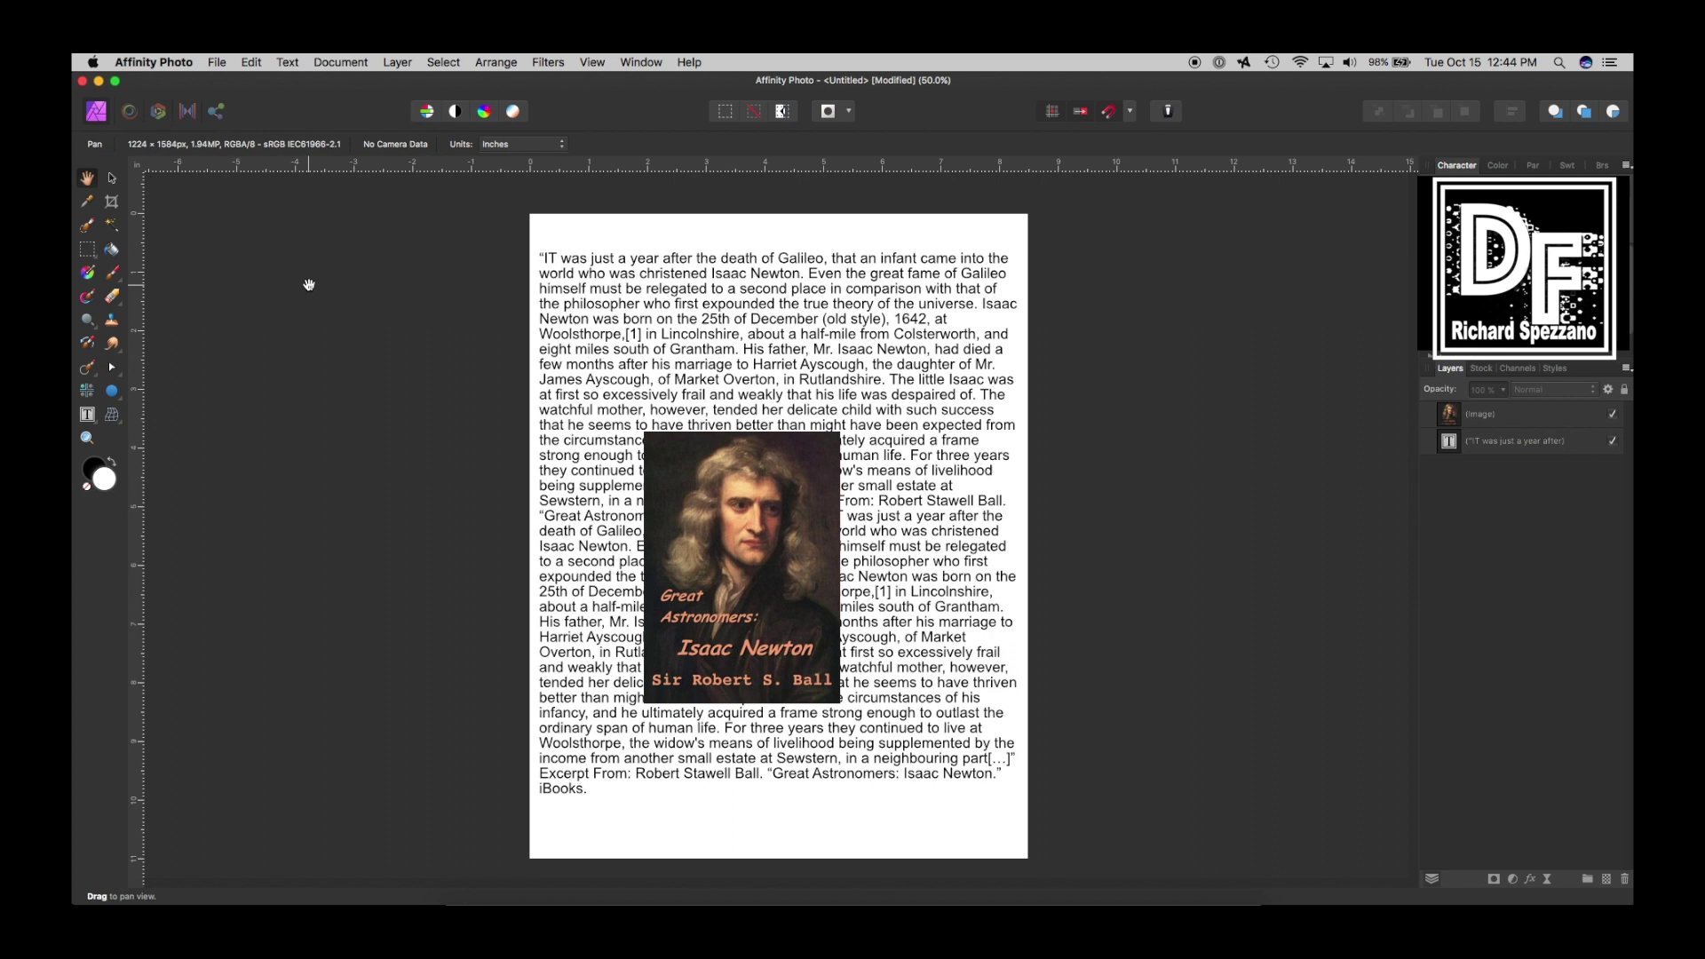
Step: Select the Newton portrait with the Move tool, then clear the selection
{"action": "left_click", "coordinate": [113, 178]}
{"action": "left_click", "coordinate": [822, 466]}
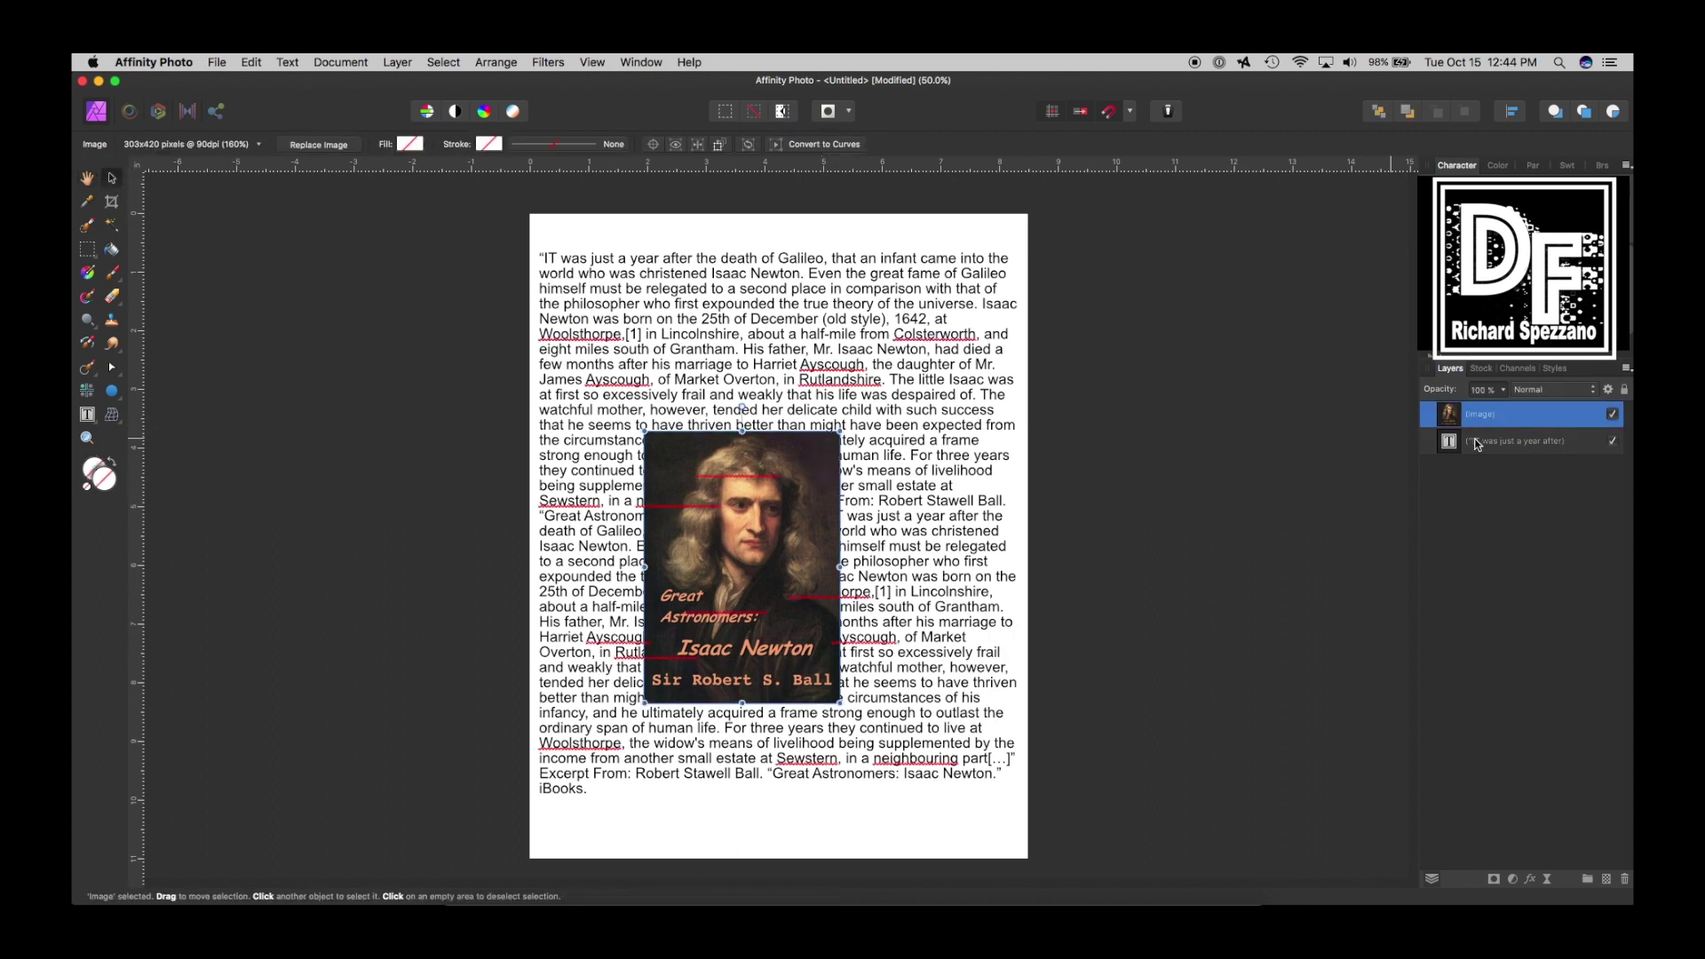
{"action": "left_click", "coordinate": [1318, 404]}
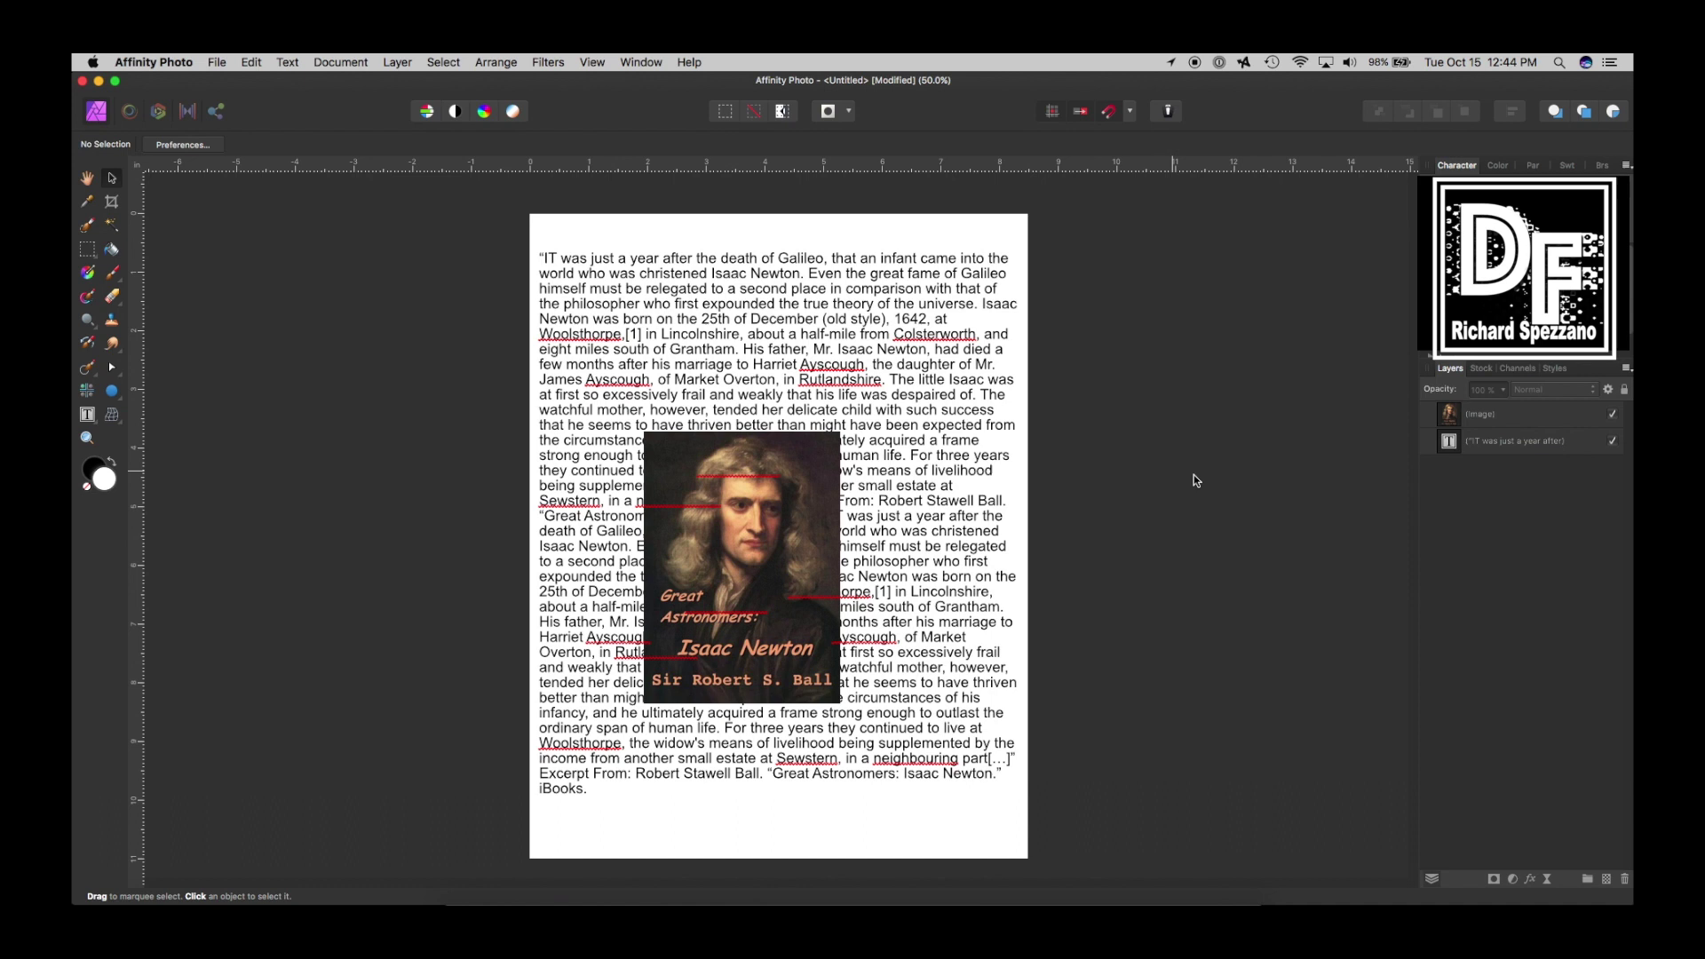
Step: Hide the body text layer and move the Newton portrait higher up the page
{"action": "left_click", "coordinate": [1611, 441]}
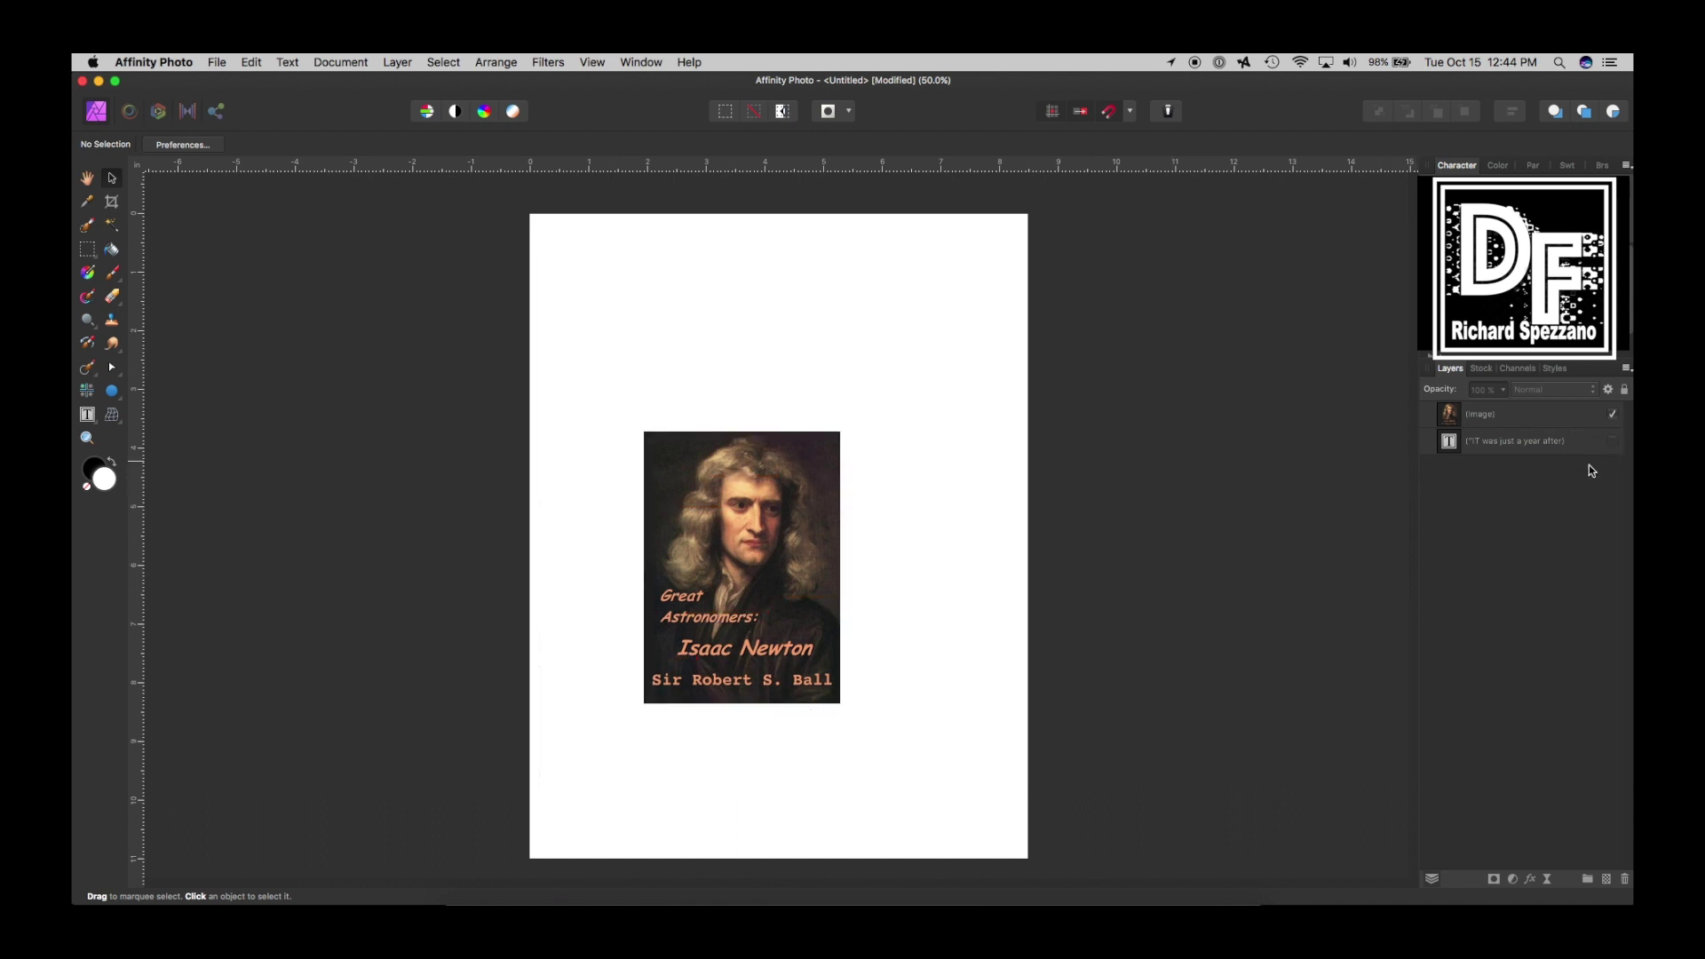
{"action": "left_click", "coordinate": [749, 520]}
{"action": "left_click_drag", "start_coordinate": [749, 520], "coordinate": [768, 450]}
Step: Draw a white circle over the portrait's top and centre it horizontally over the face
{"action": "left_click", "coordinate": [110, 392]}
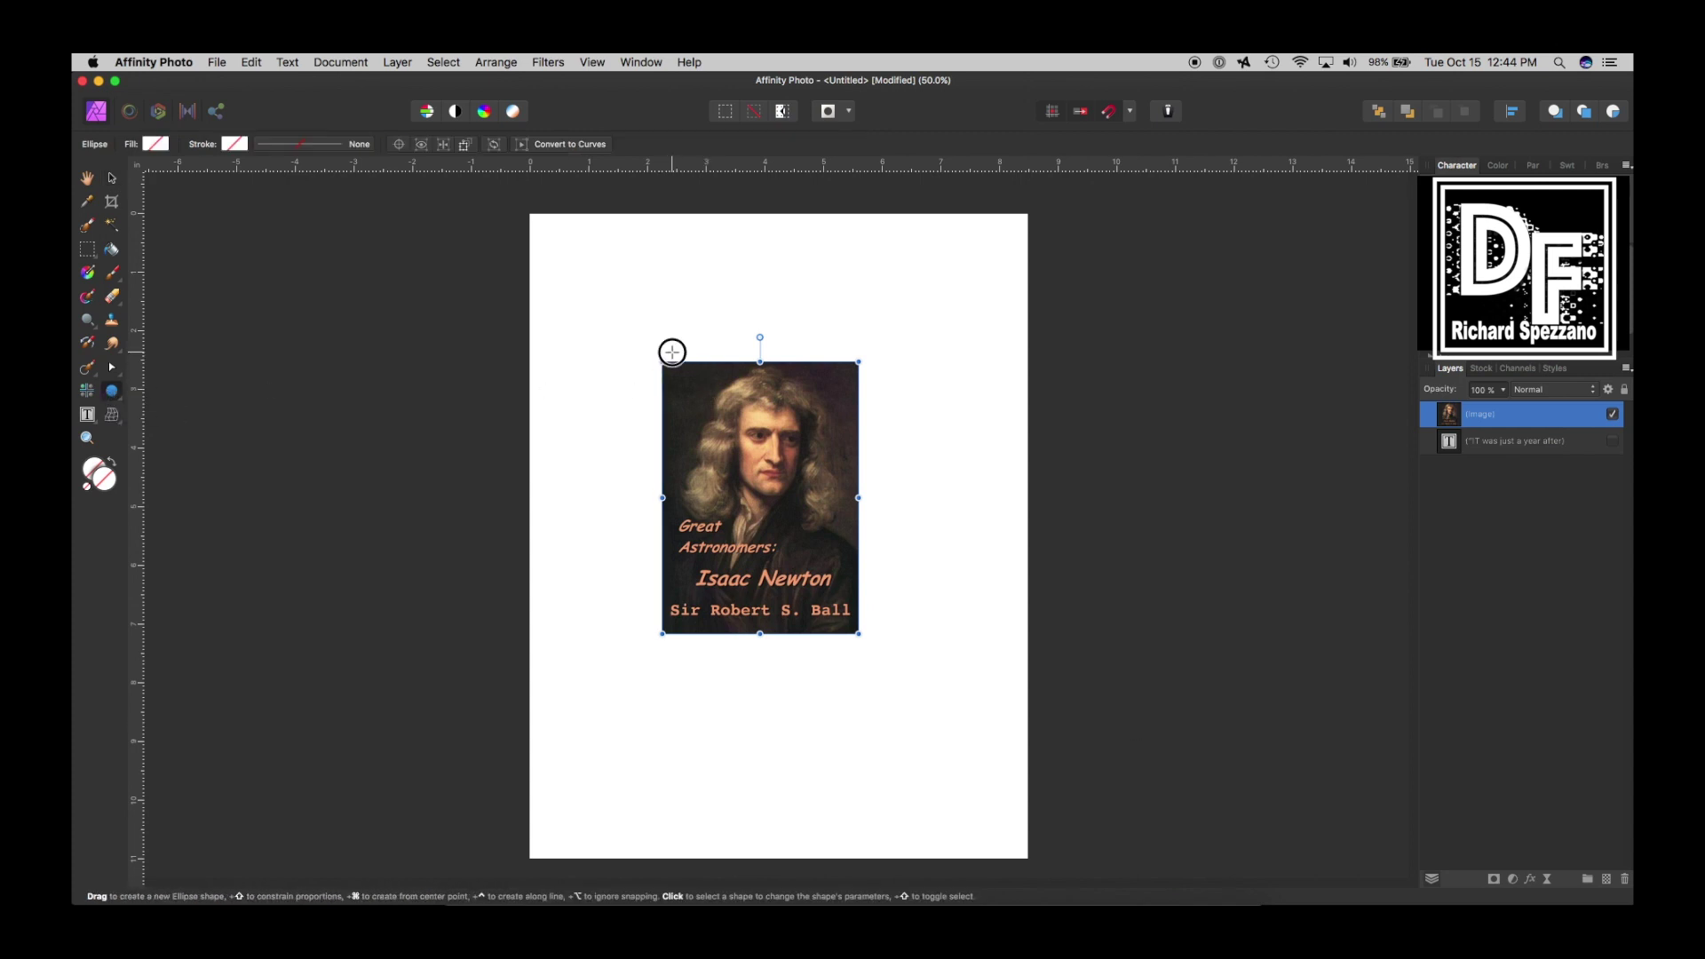
{"action": "left_click_drag", "start_coordinate": [671, 353], "coordinate": [839, 596]}
{"action": "mouse_move", "coordinate": [772, 515]}
{"action": "left_mouse_down"}
{"action": "mouse_move", "coordinate": [749, 514]}
{"action": "mouse_move", "coordinate": [774, 520]}
{"action": "left_mouse_up"}
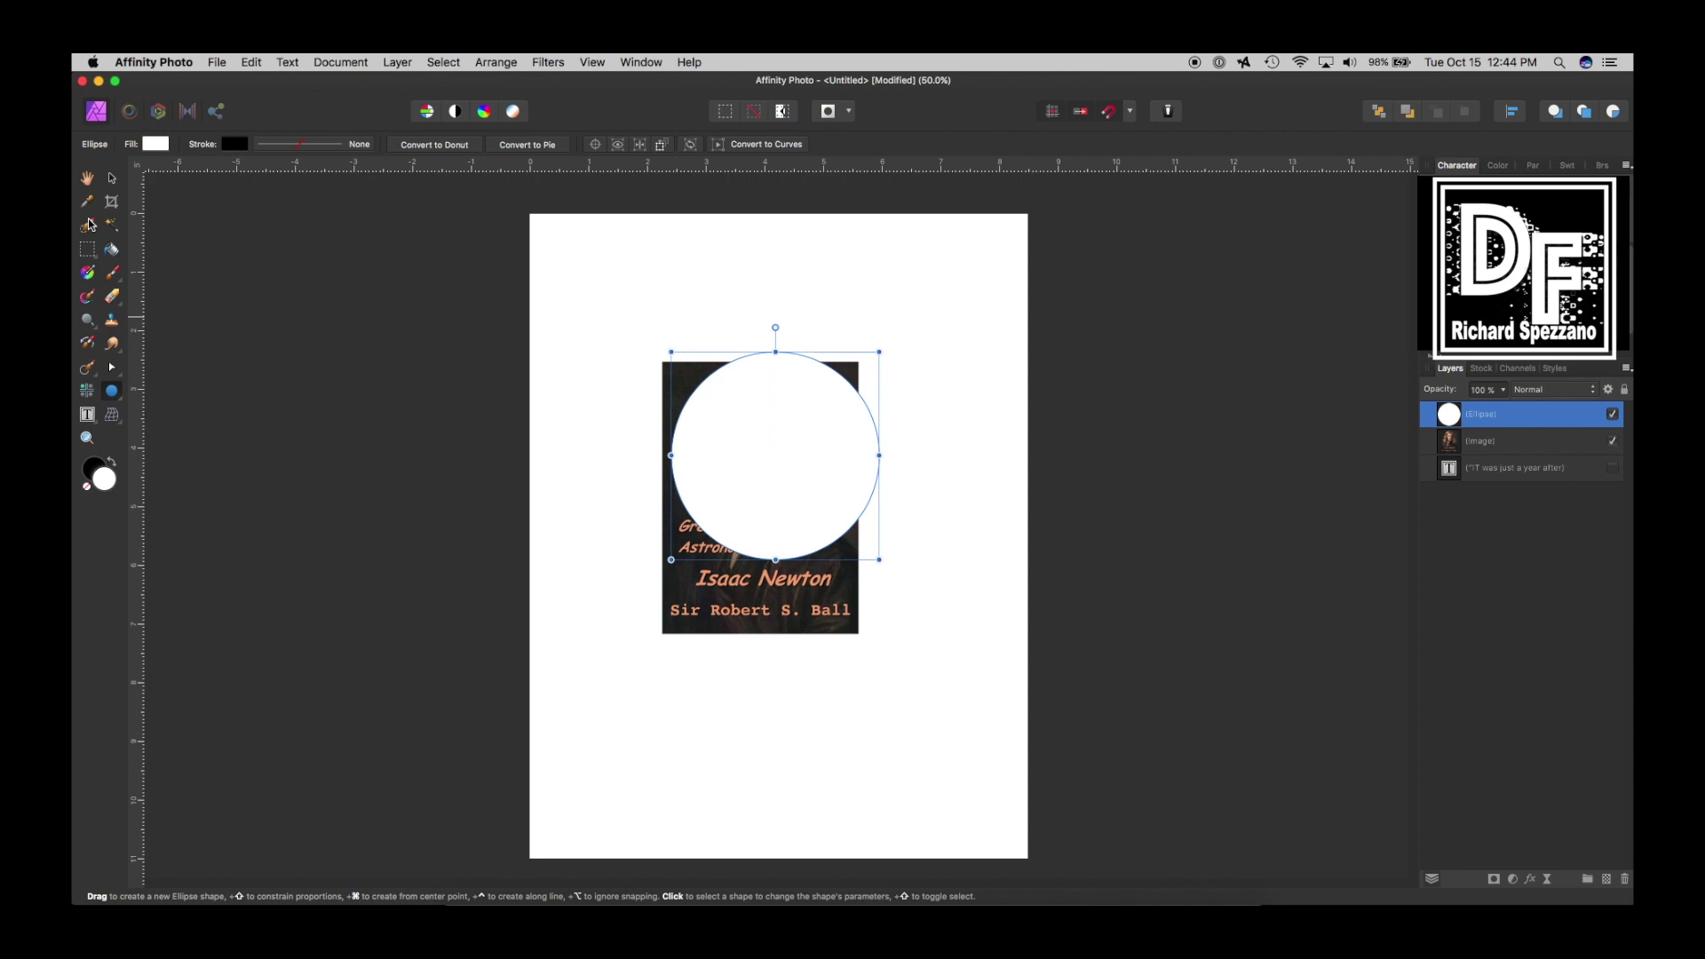
{"action": "left_click", "coordinate": [111, 181]}
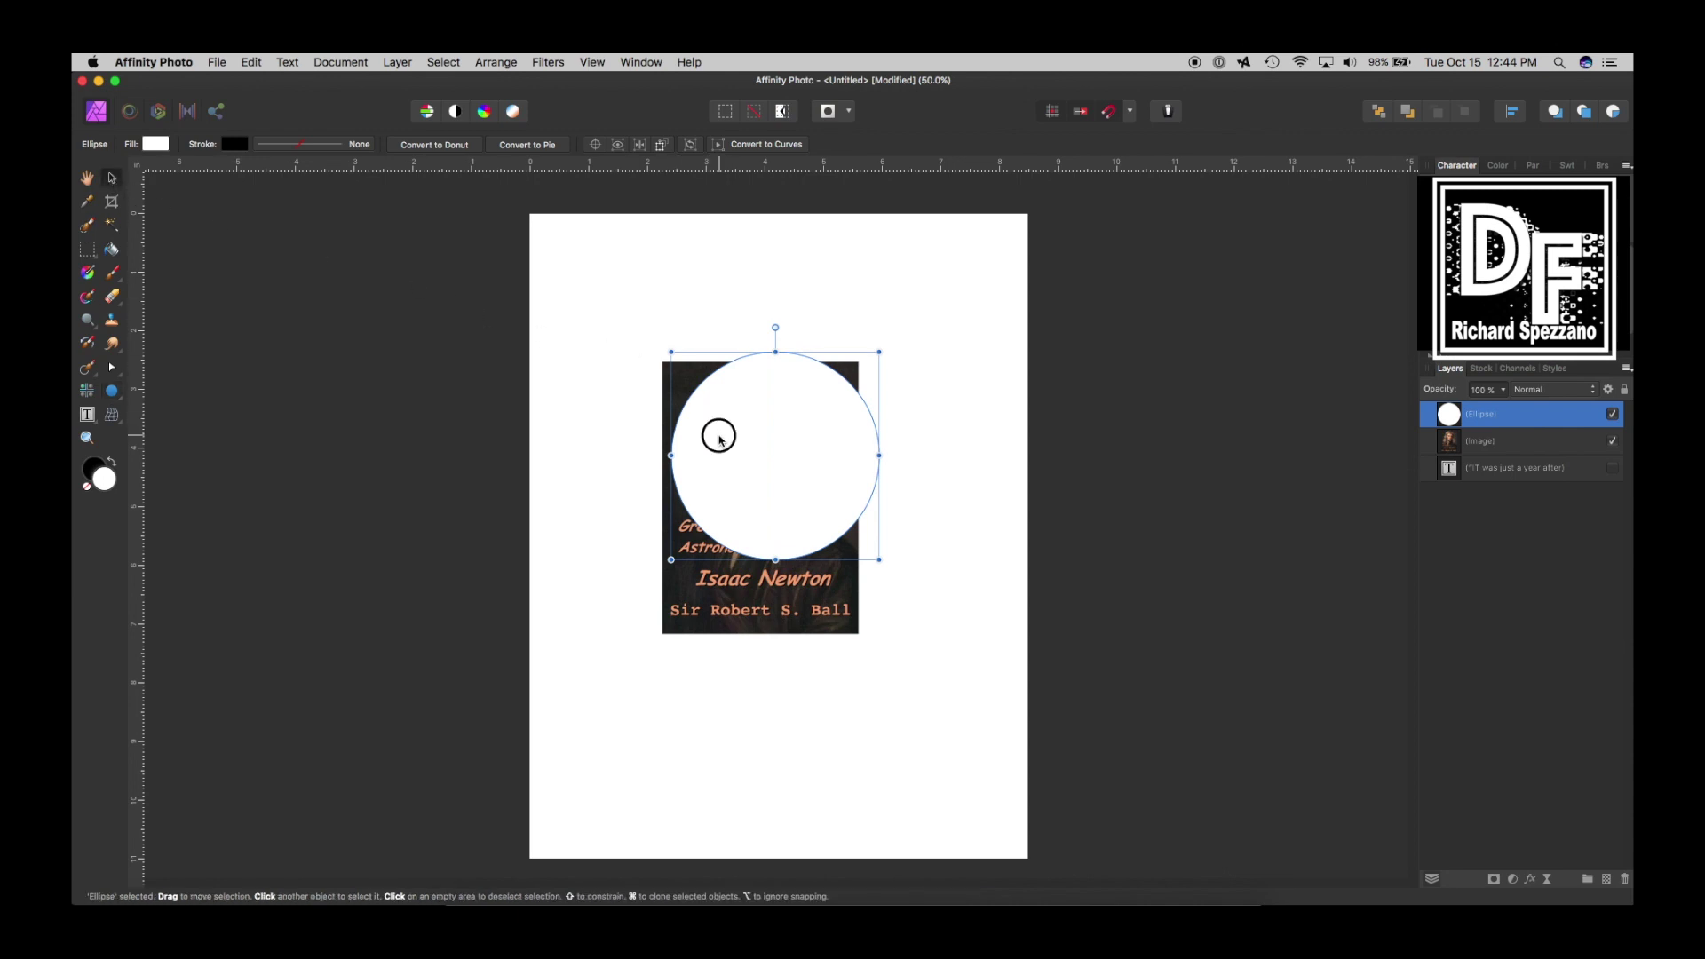
{"action": "left_click_drag", "start_coordinate": [719, 434], "coordinate": [697, 430]}
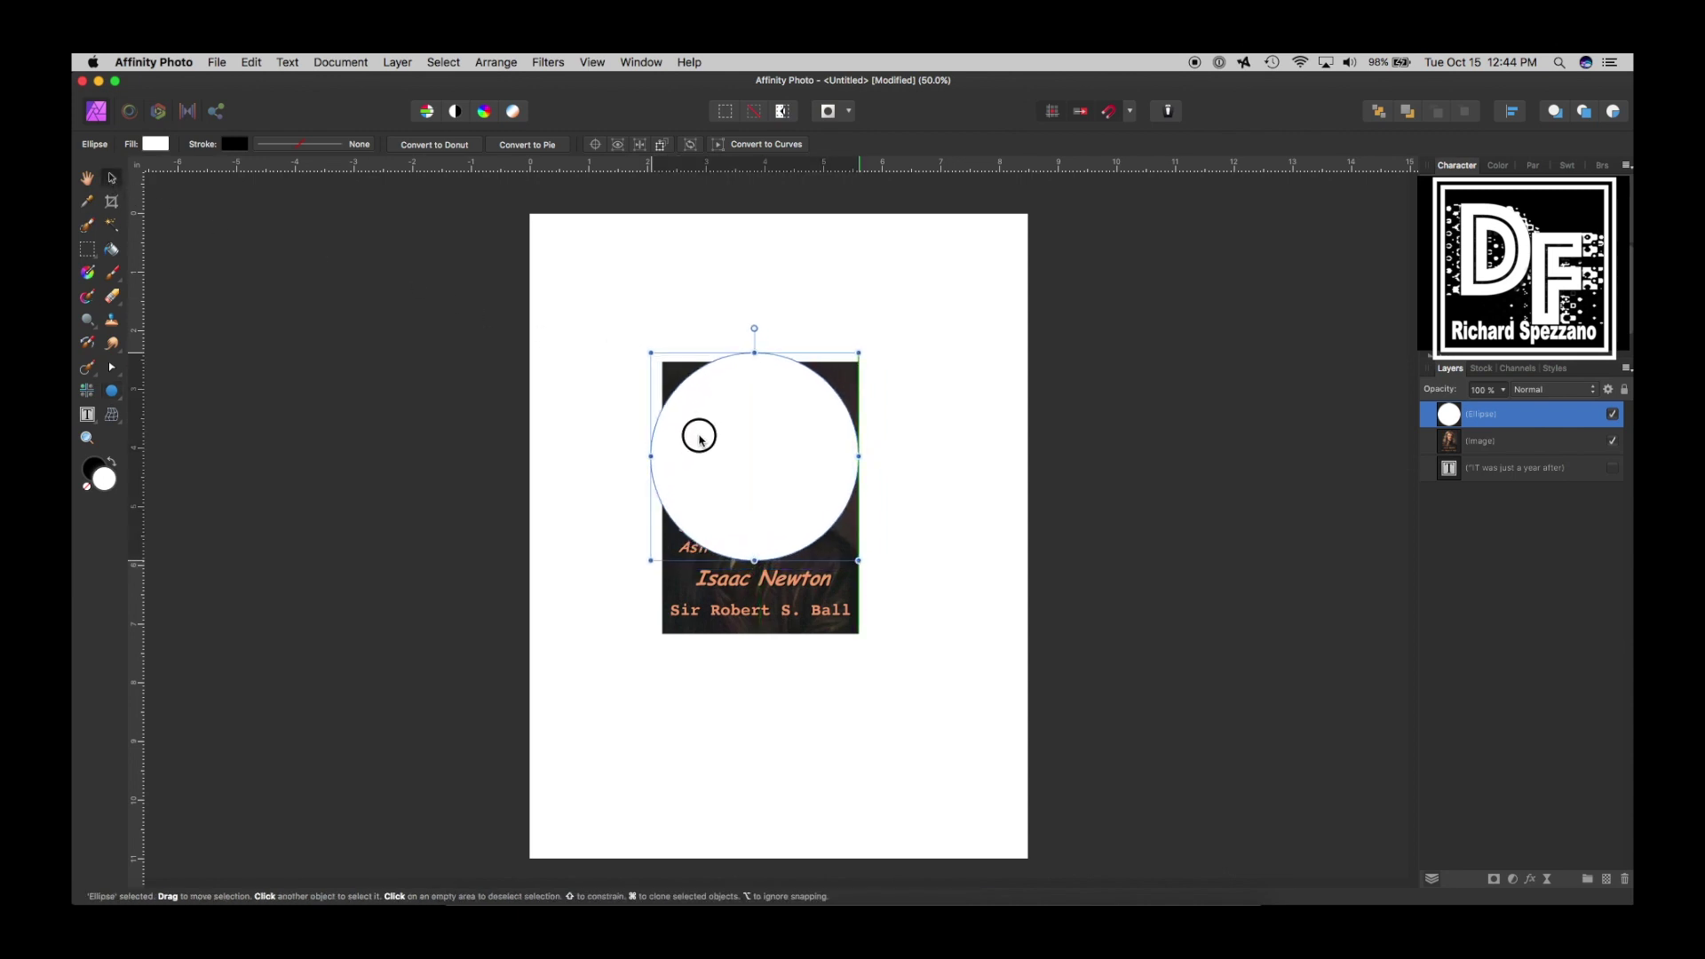
Step: Clip the portrait inside the ellipse layer and expand the group to reach the image
{"action": "left_click", "coordinate": [1456, 413]}
{"action": "mouse_move", "coordinate": [1456, 412]}
{"action": "left_mouse_down"}
{"action": "mouse_move", "coordinate": [1449, 441]}
{"action": "mouse_move", "coordinate": [1479, 423]}
{"action": "left_mouse_up"}
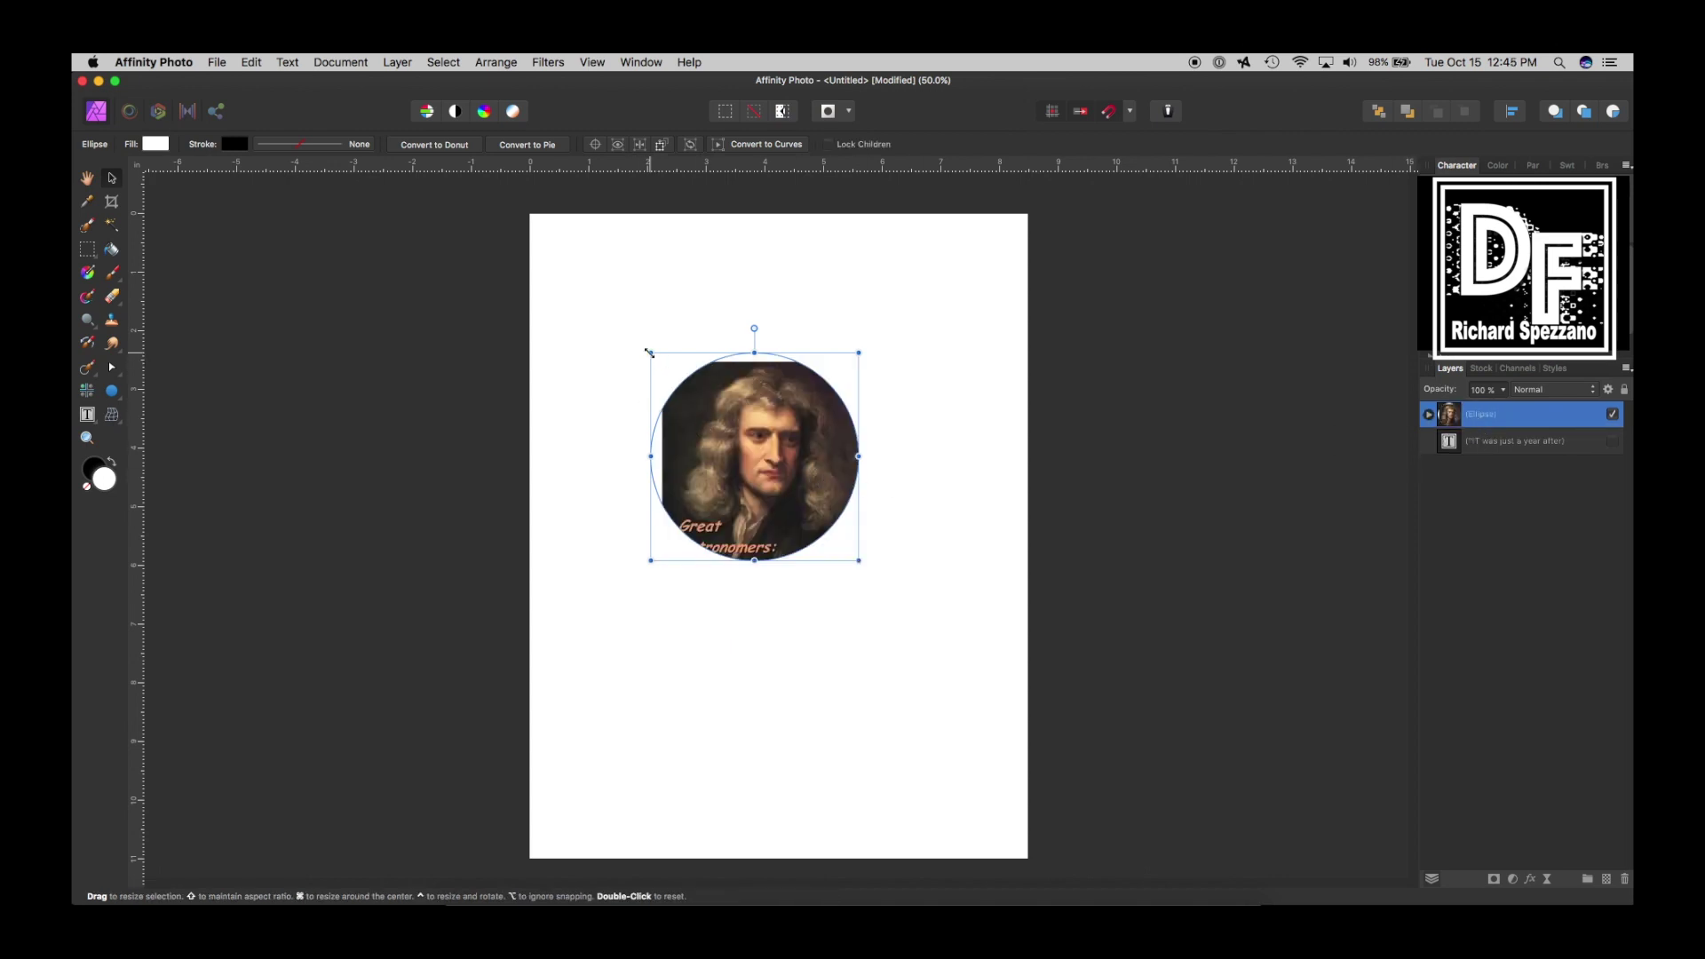
{"action": "left_click", "coordinate": [1428, 413]}
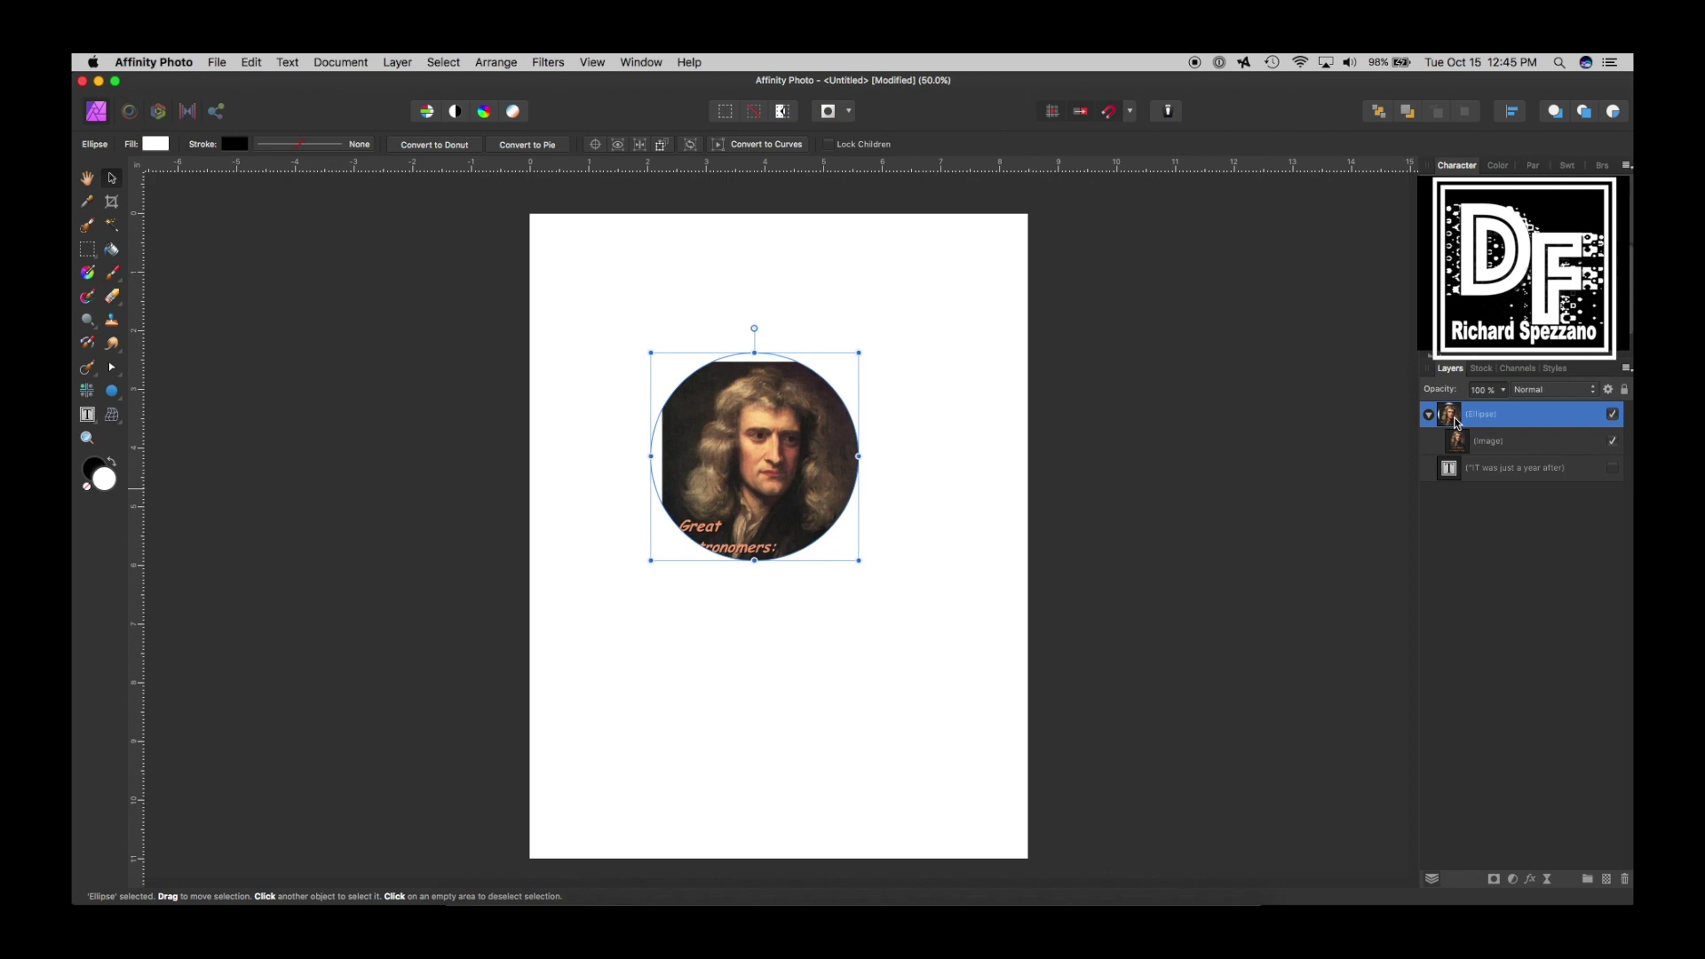
{"action": "left_click", "coordinate": [1476, 549]}
{"action": "left_click", "coordinate": [1459, 448]}
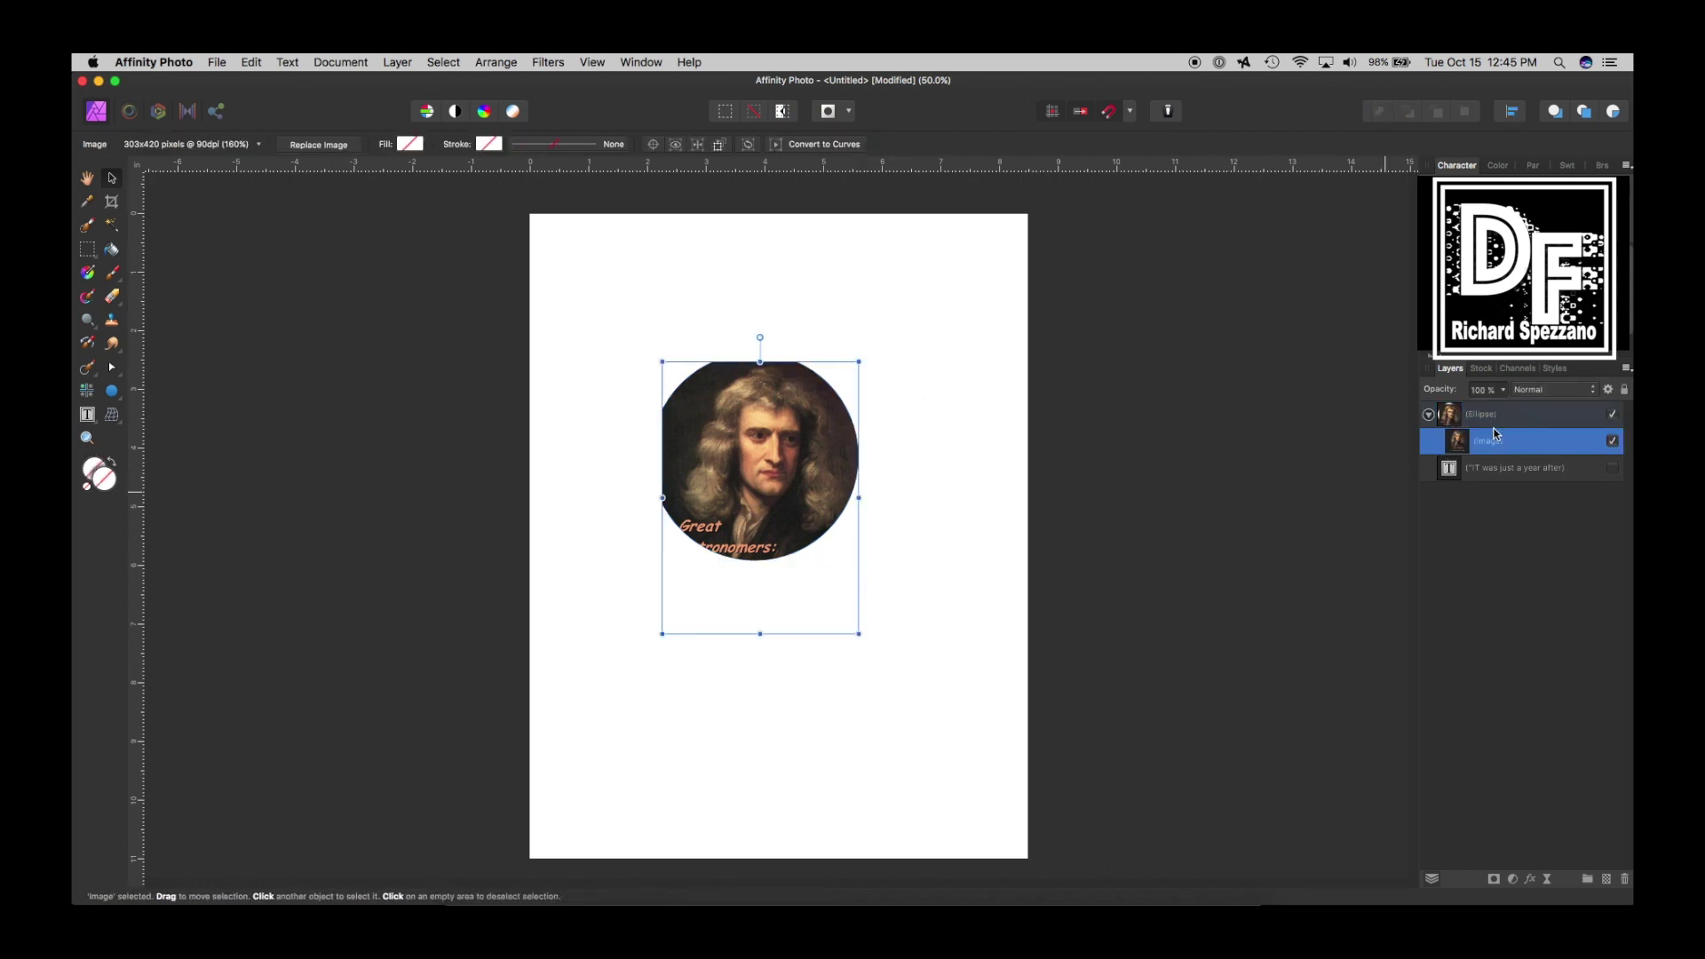
Step: Shrink the circle slightly, then enlarge and reposition the portrait so the caption falls outside
{"action": "left_click", "coordinate": [1454, 420]}
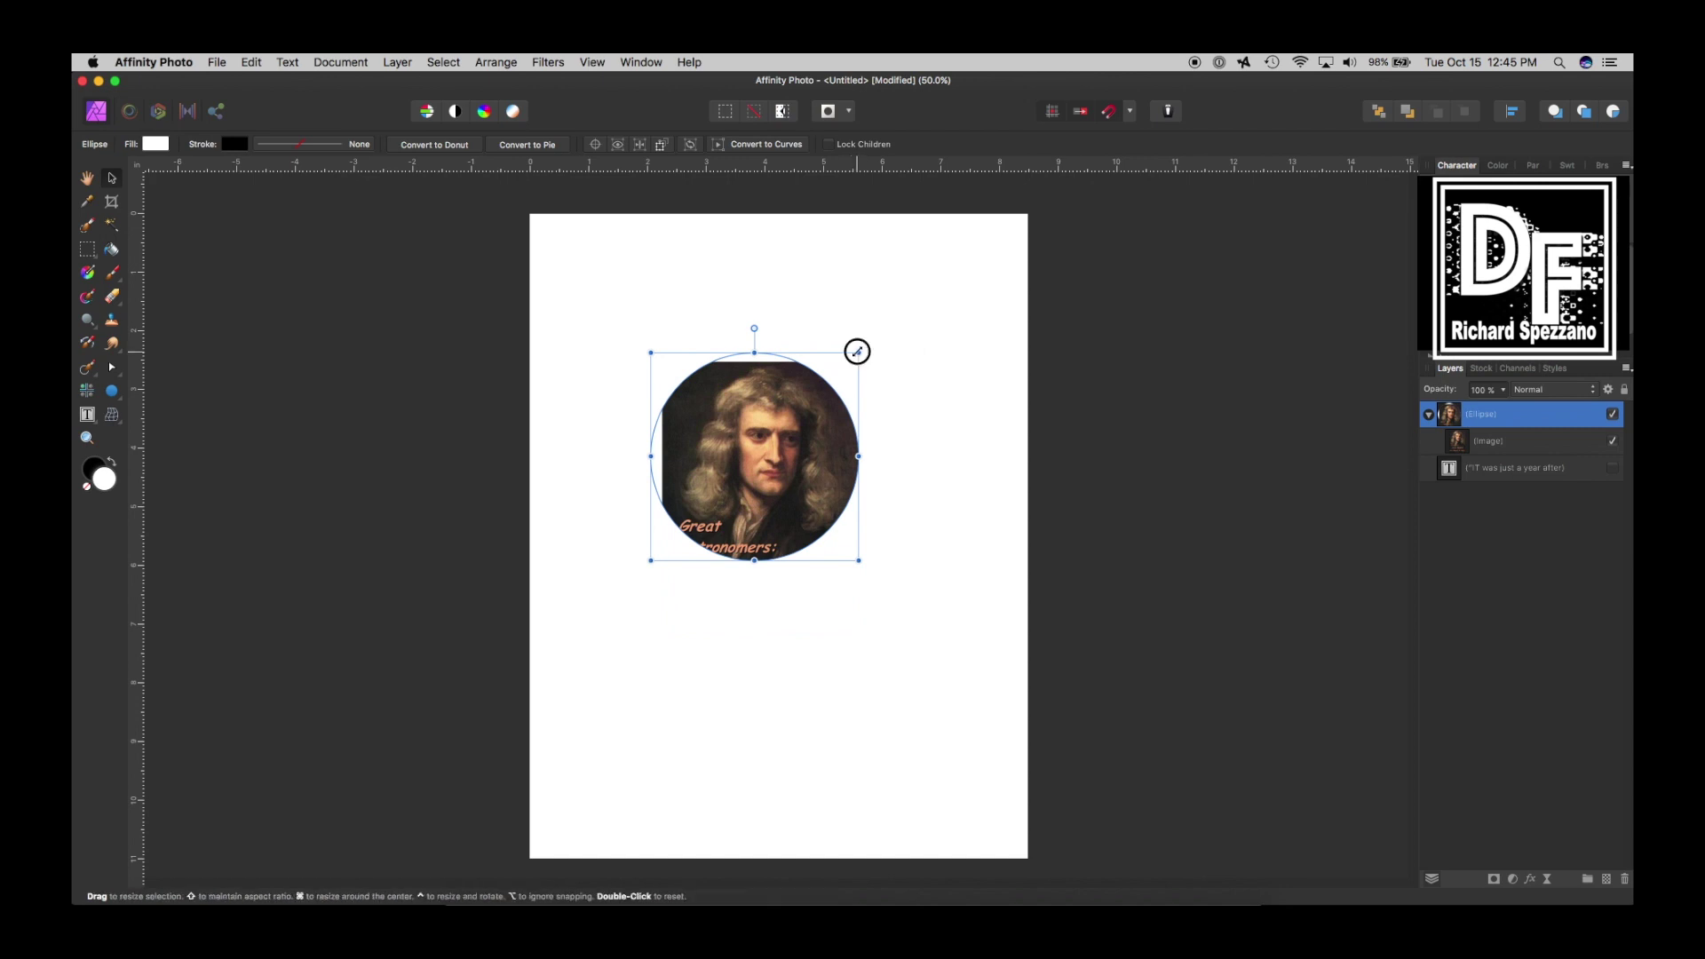
{"action": "left_click_drag", "start_coordinate": [858, 360], "coordinate": [836, 381]}
{"action": "left_click", "coordinate": [1459, 441]}
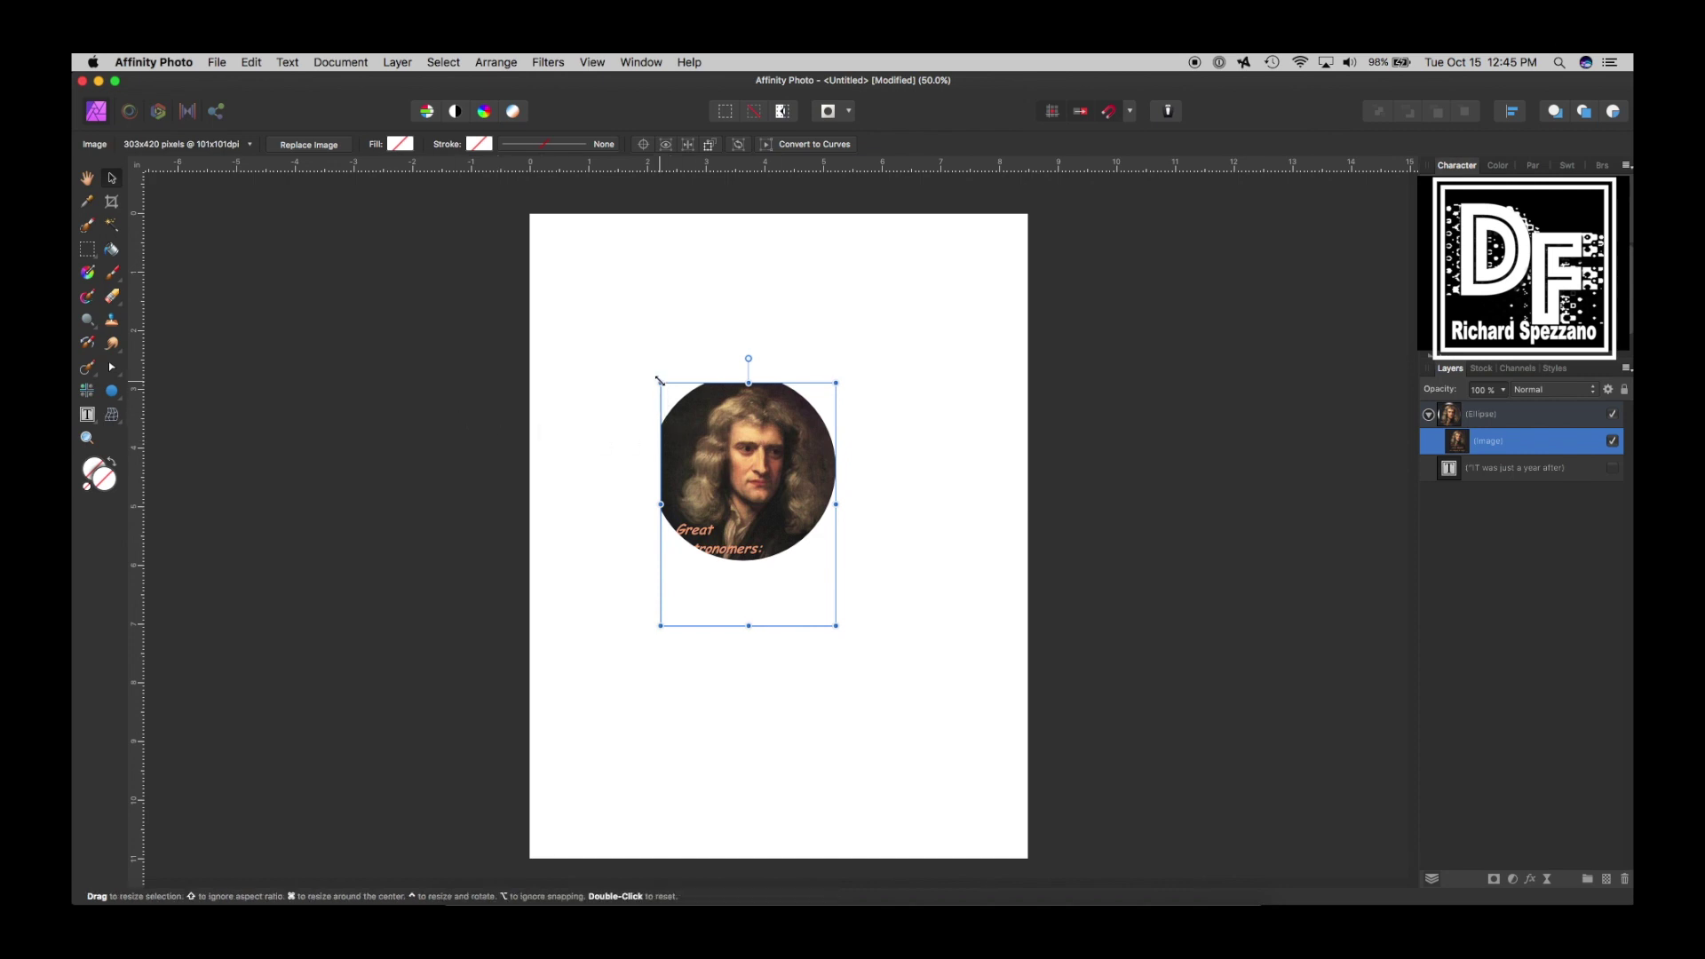
{"action": "left_click_drag", "start_coordinate": [661, 383], "coordinate": [631, 376]}
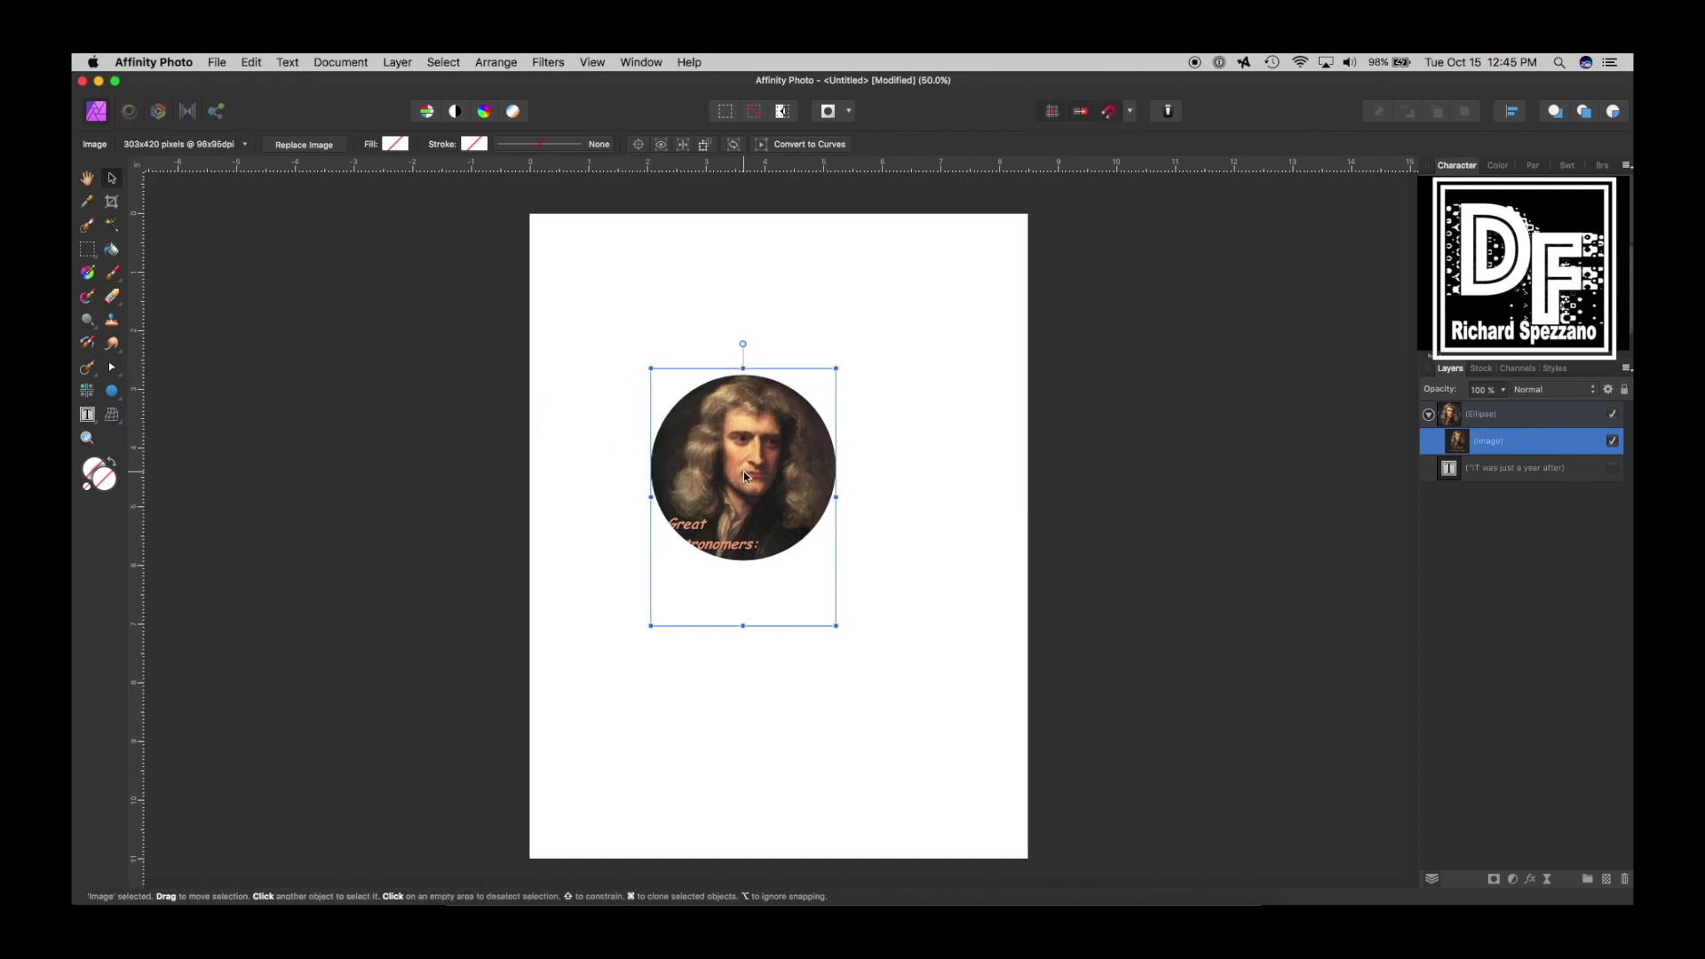
{"action": "left_click_drag", "start_coordinate": [749, 484], "coordinate": [844, 504]}
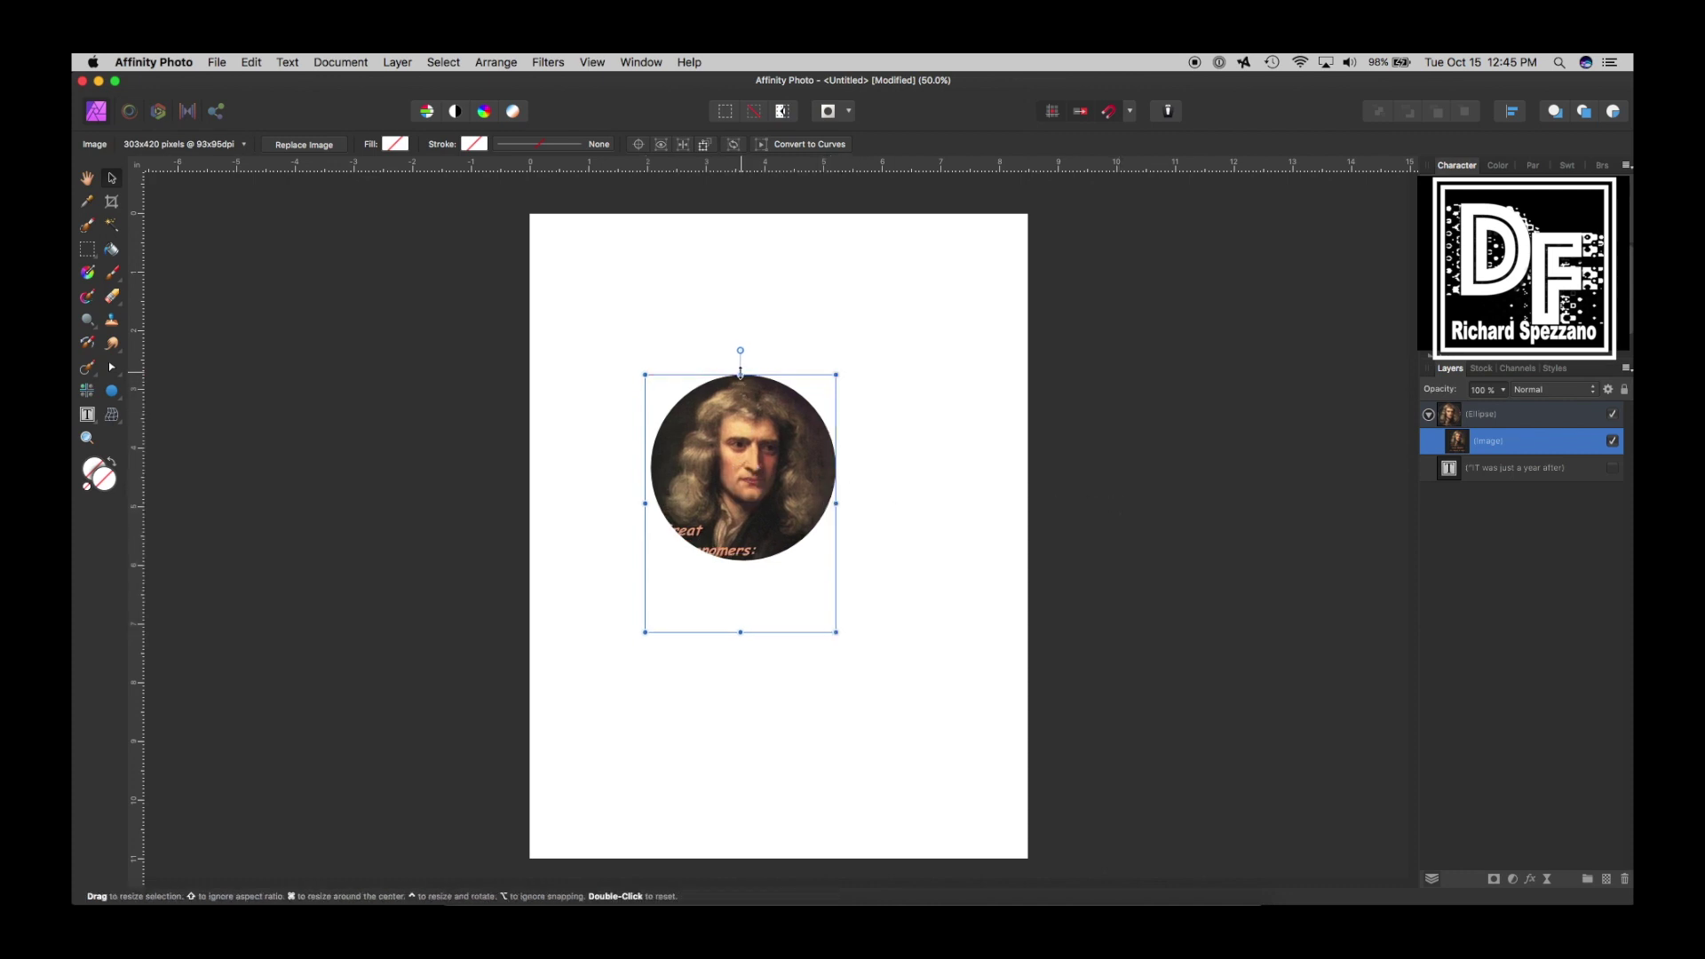
{"action": "left_click_drag", "start_coordinate": [740, 373], "coordinate": [739, 371]}
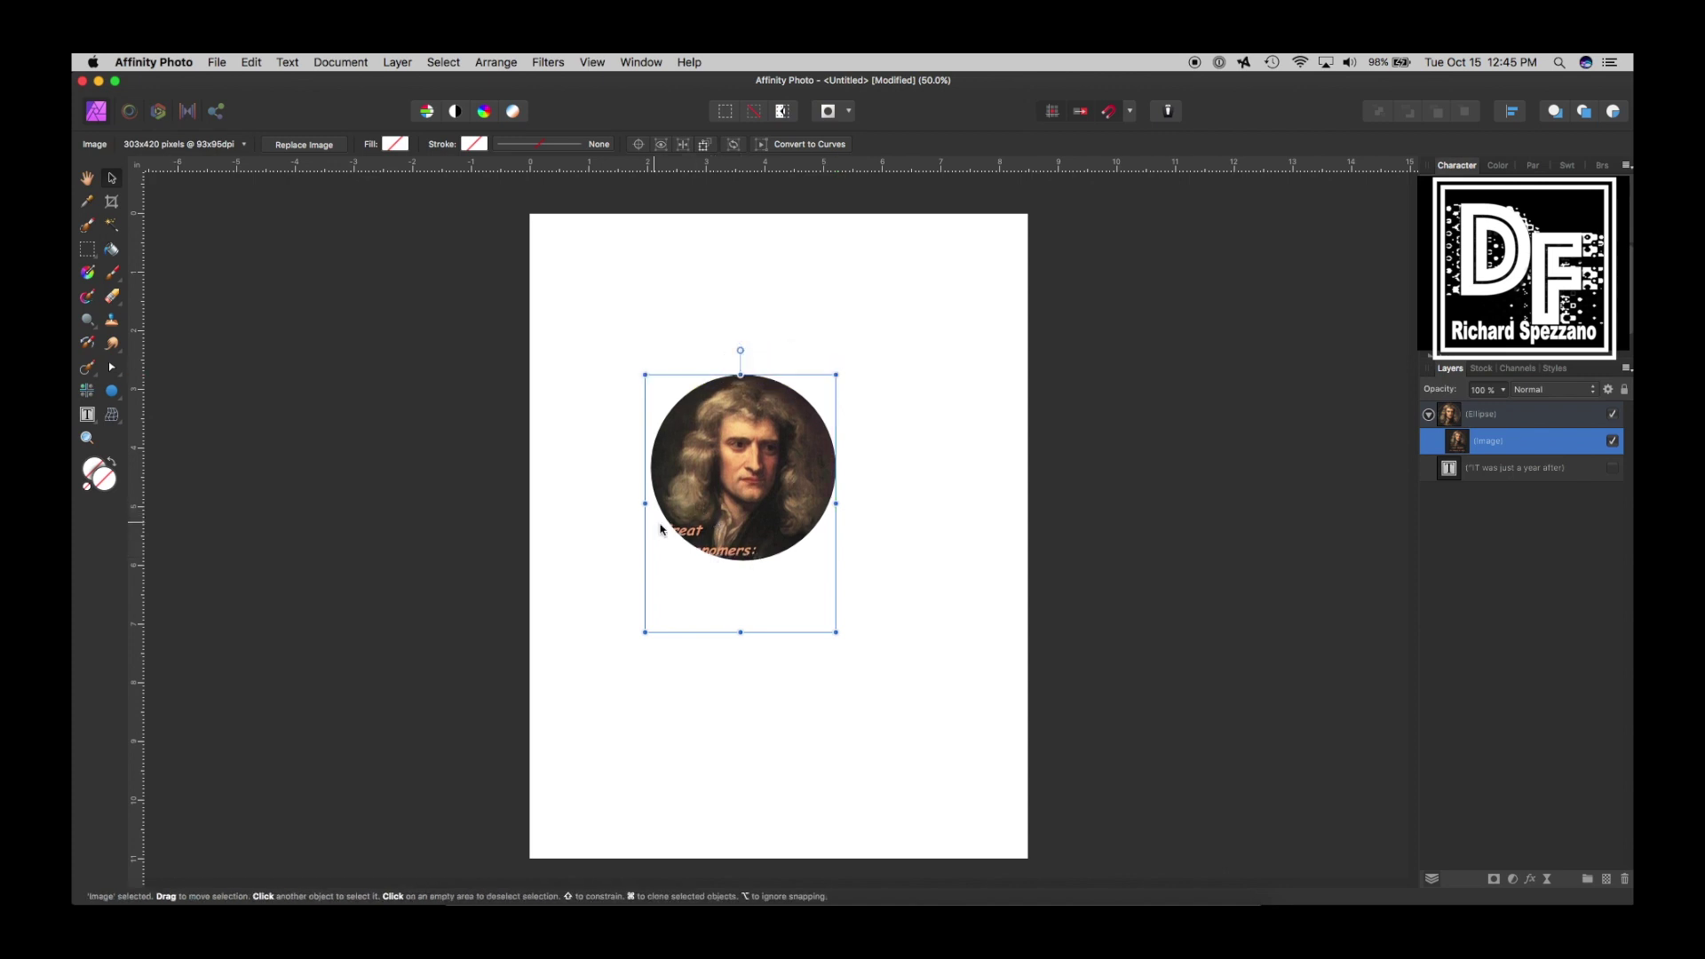
{"action": "left_click_drag", "start_coordinate": [741, 633], "coordinate": [740, 670]}
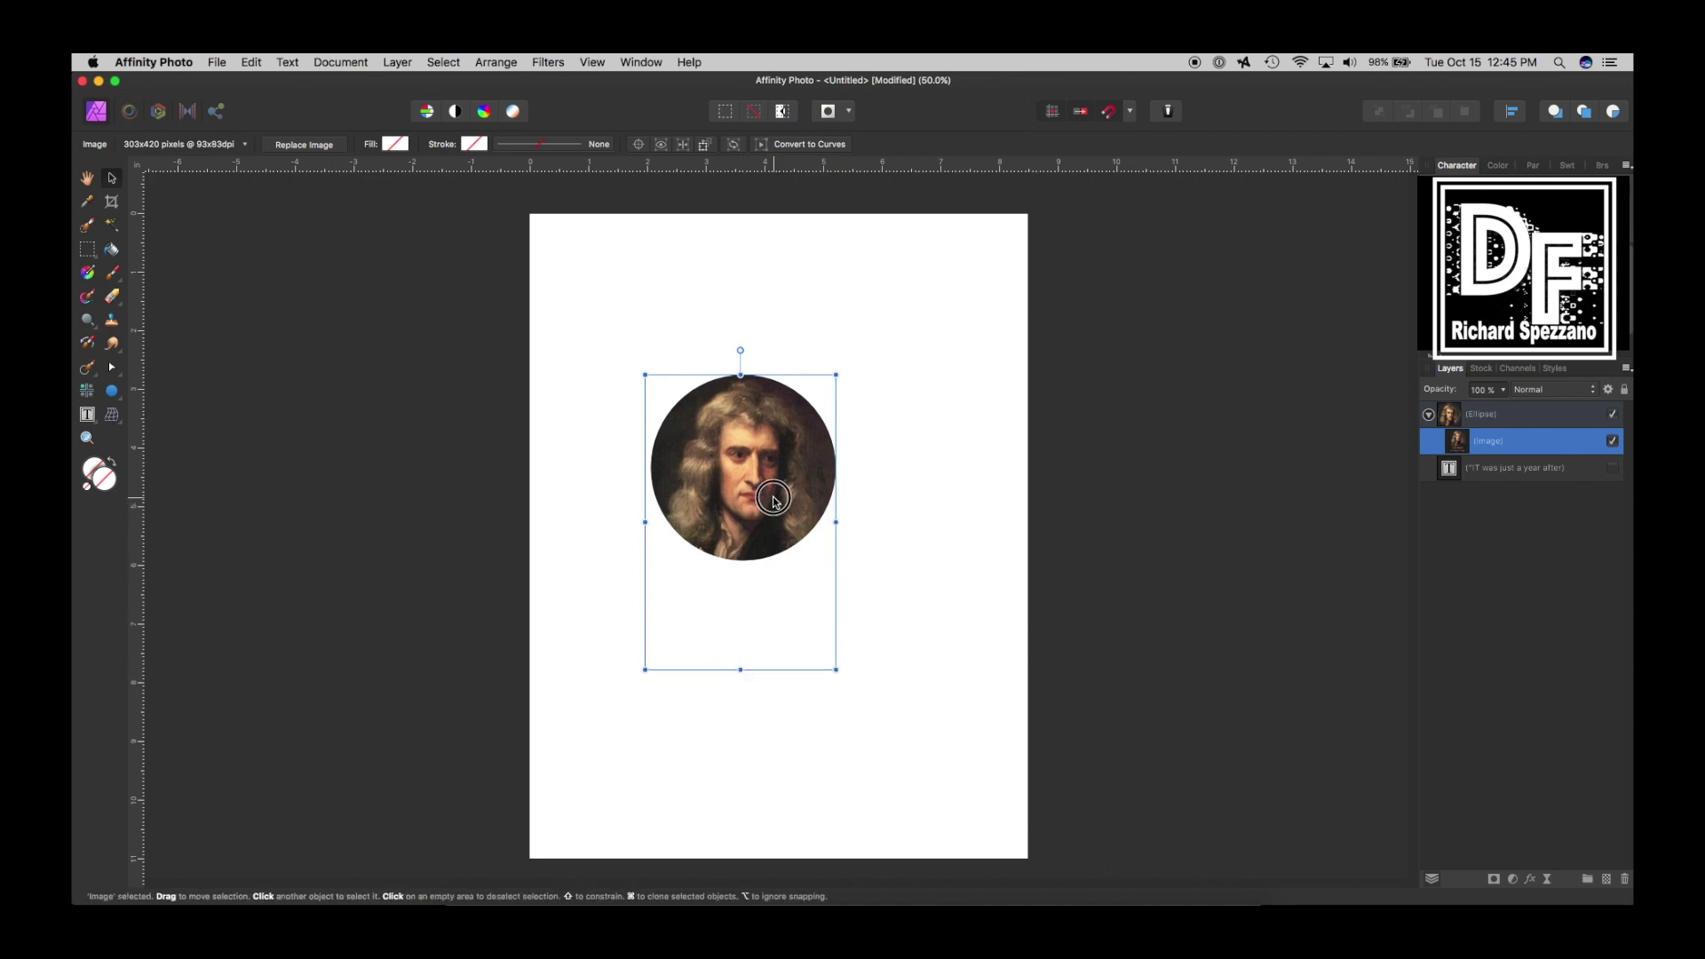
{"action": "left_click", "coordinate": [871, 449]}
{"action": "left_click", "coordinate": [821, 456]}
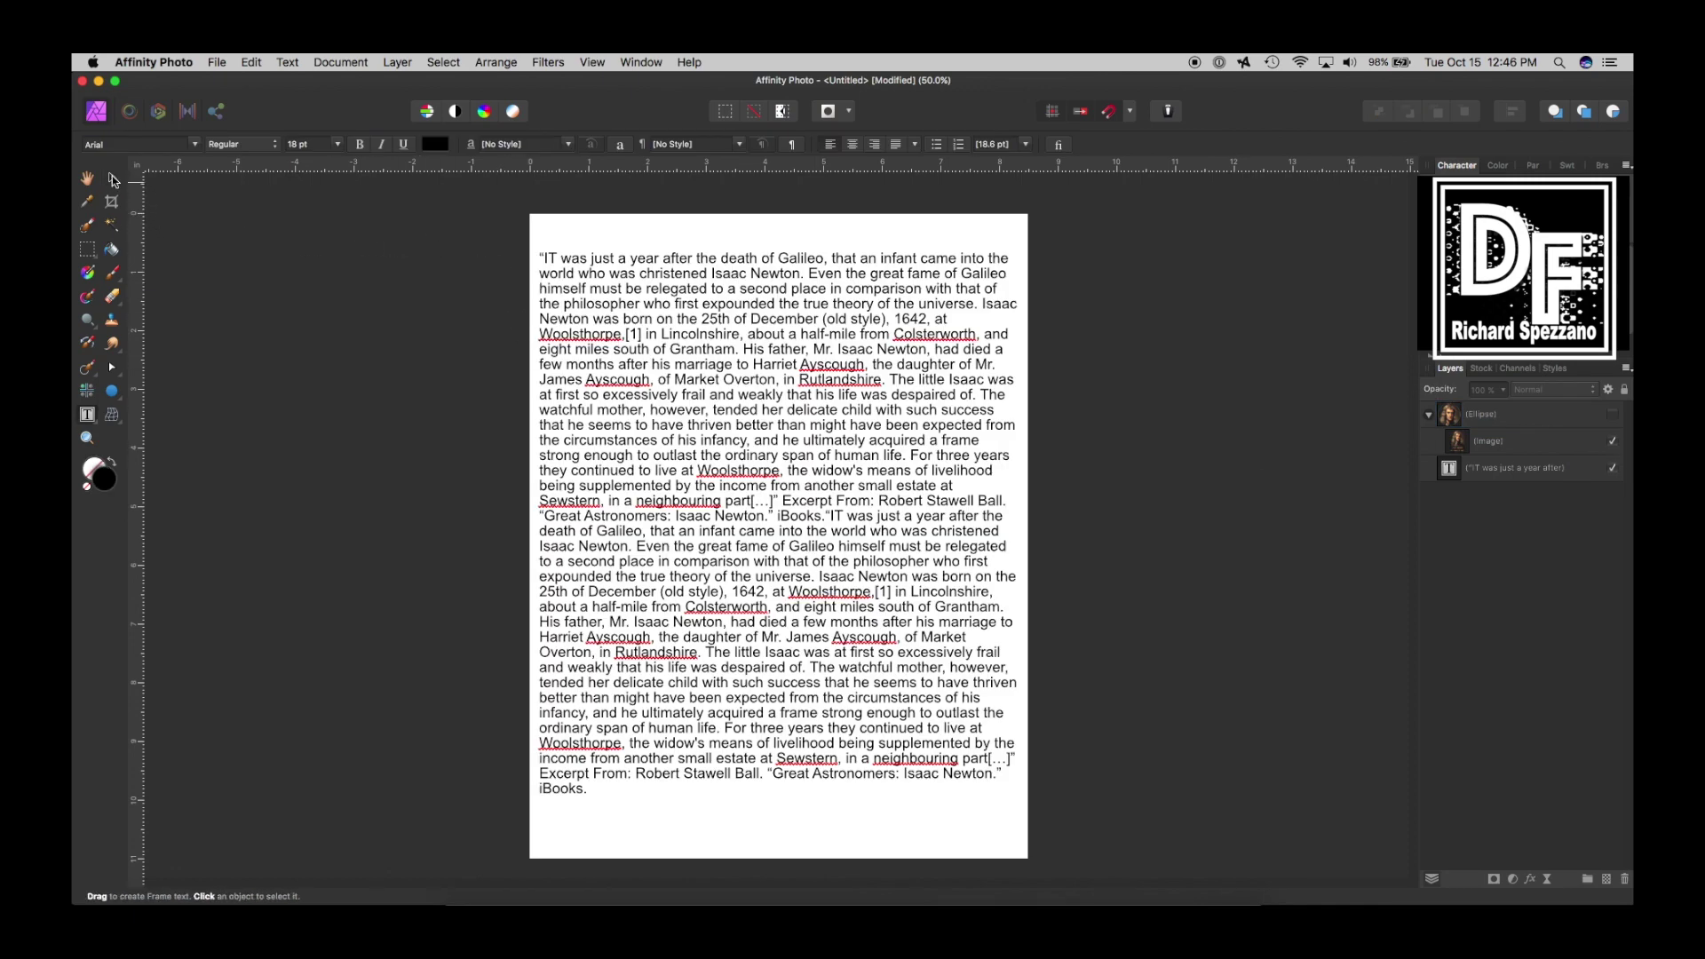
Step: Convert the body text frame into a pixel layer
{"action": "left_click", "coordinate": [112, 178]}
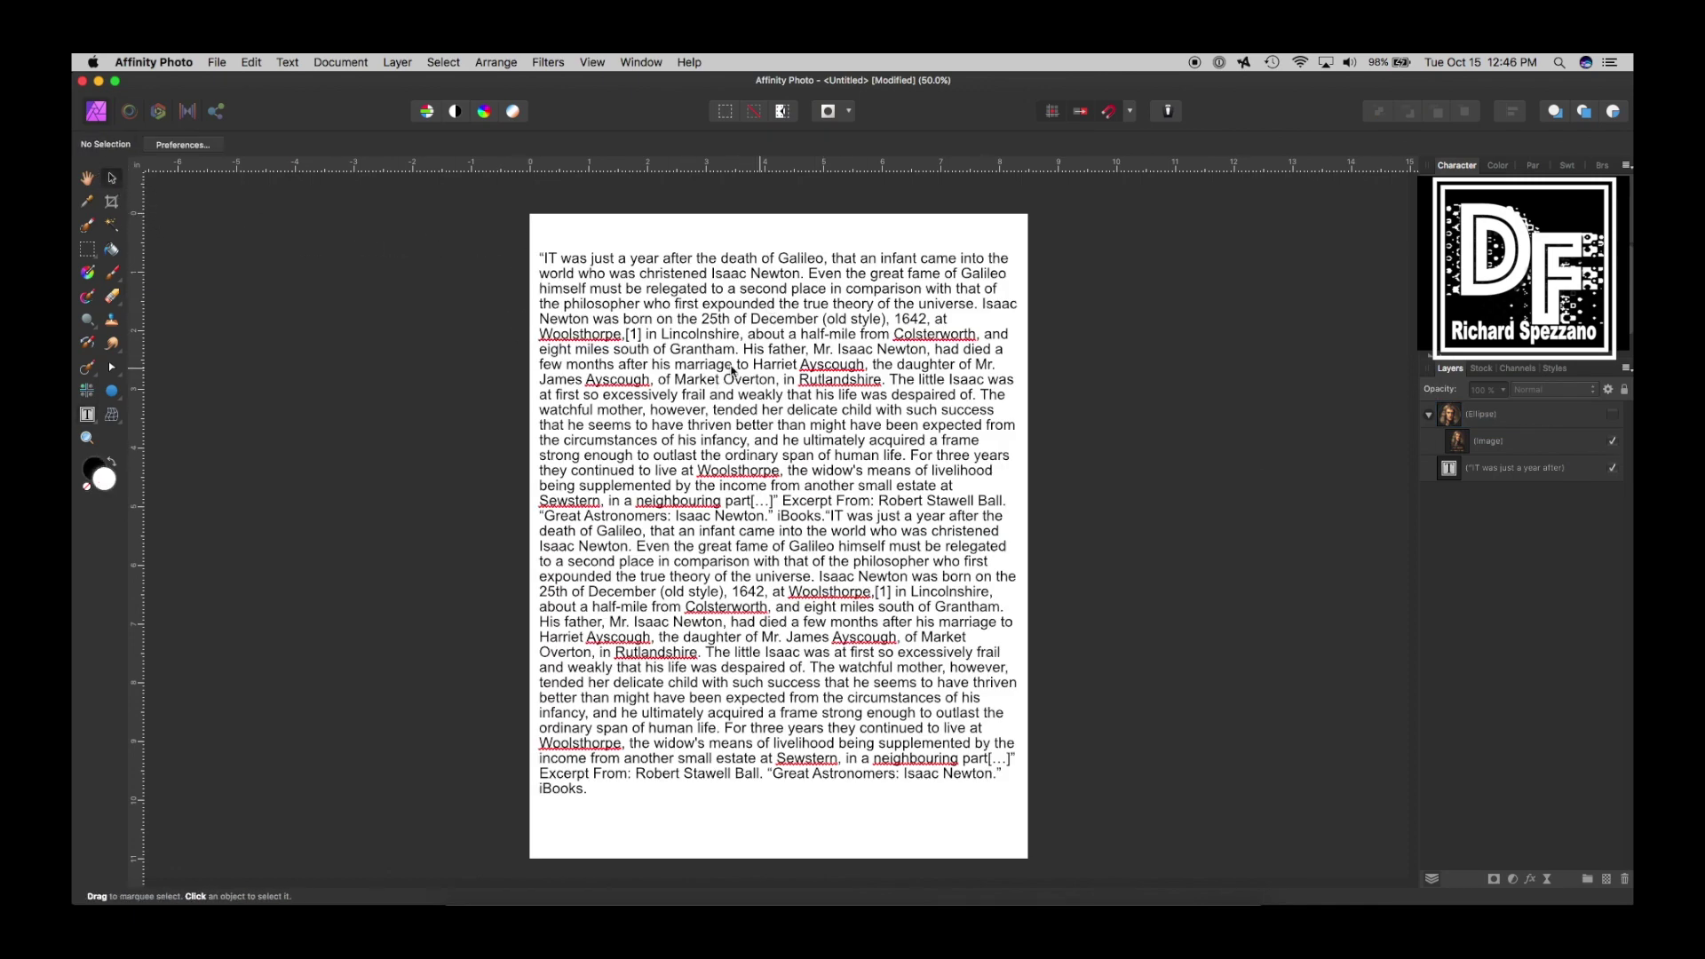
{"action": "left_click", "coordinate": [595, 288]}
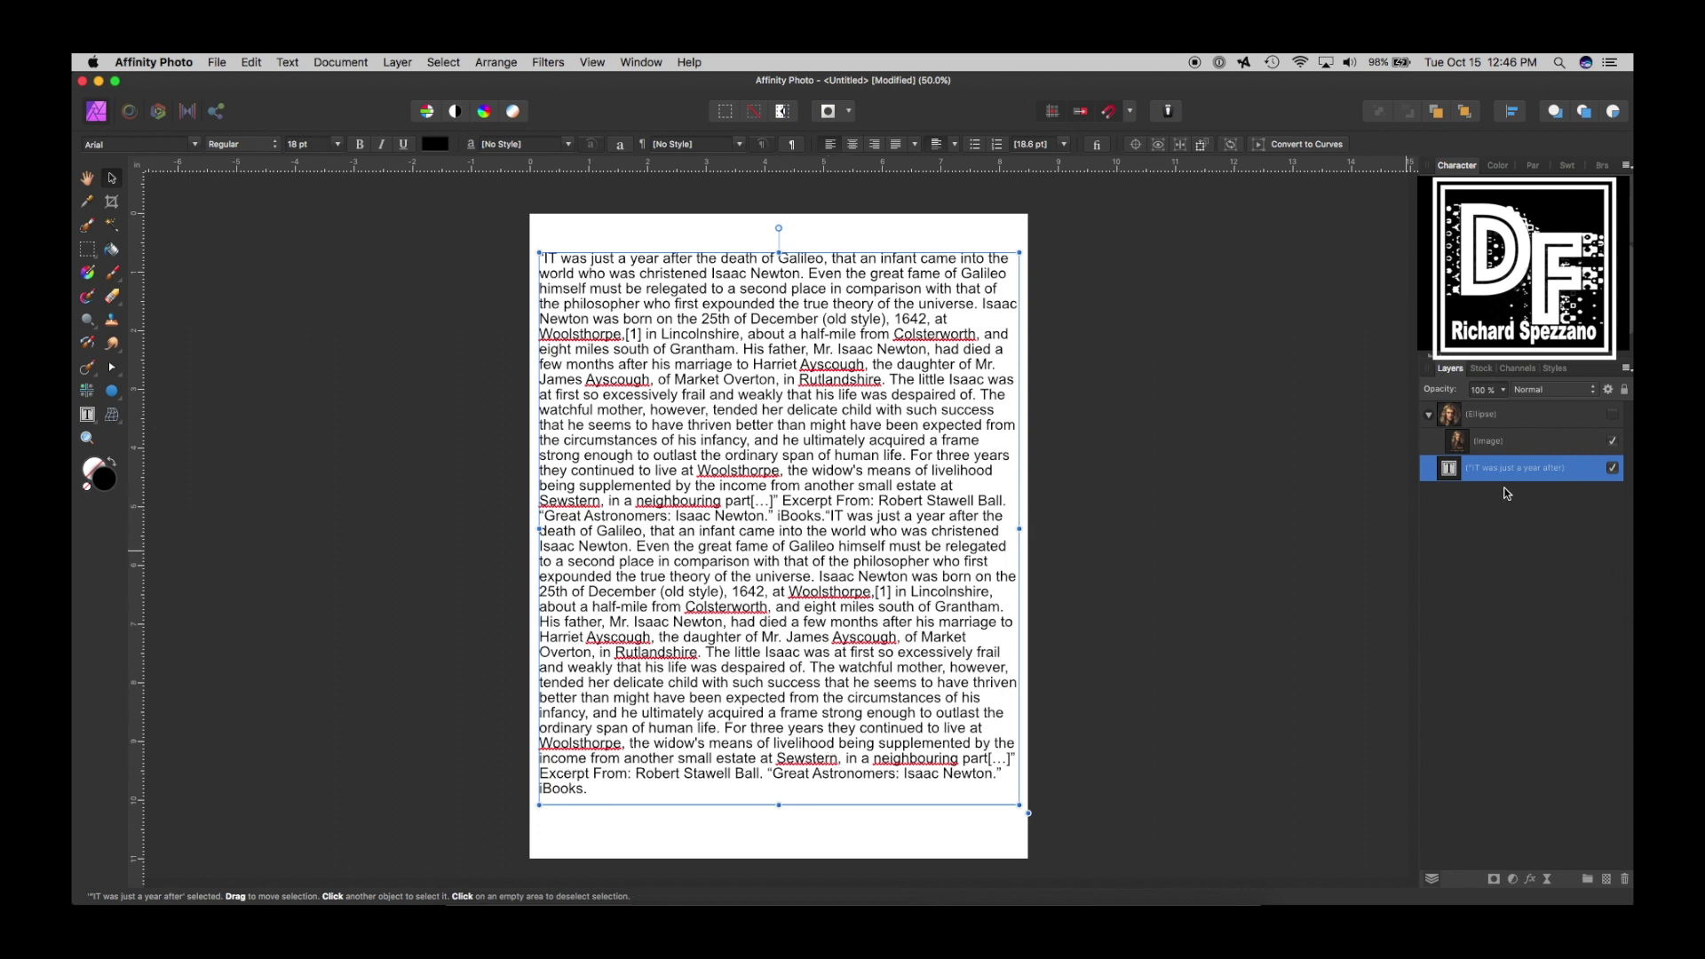
{"action": "right_click", "coordinate": [1450, 475]}
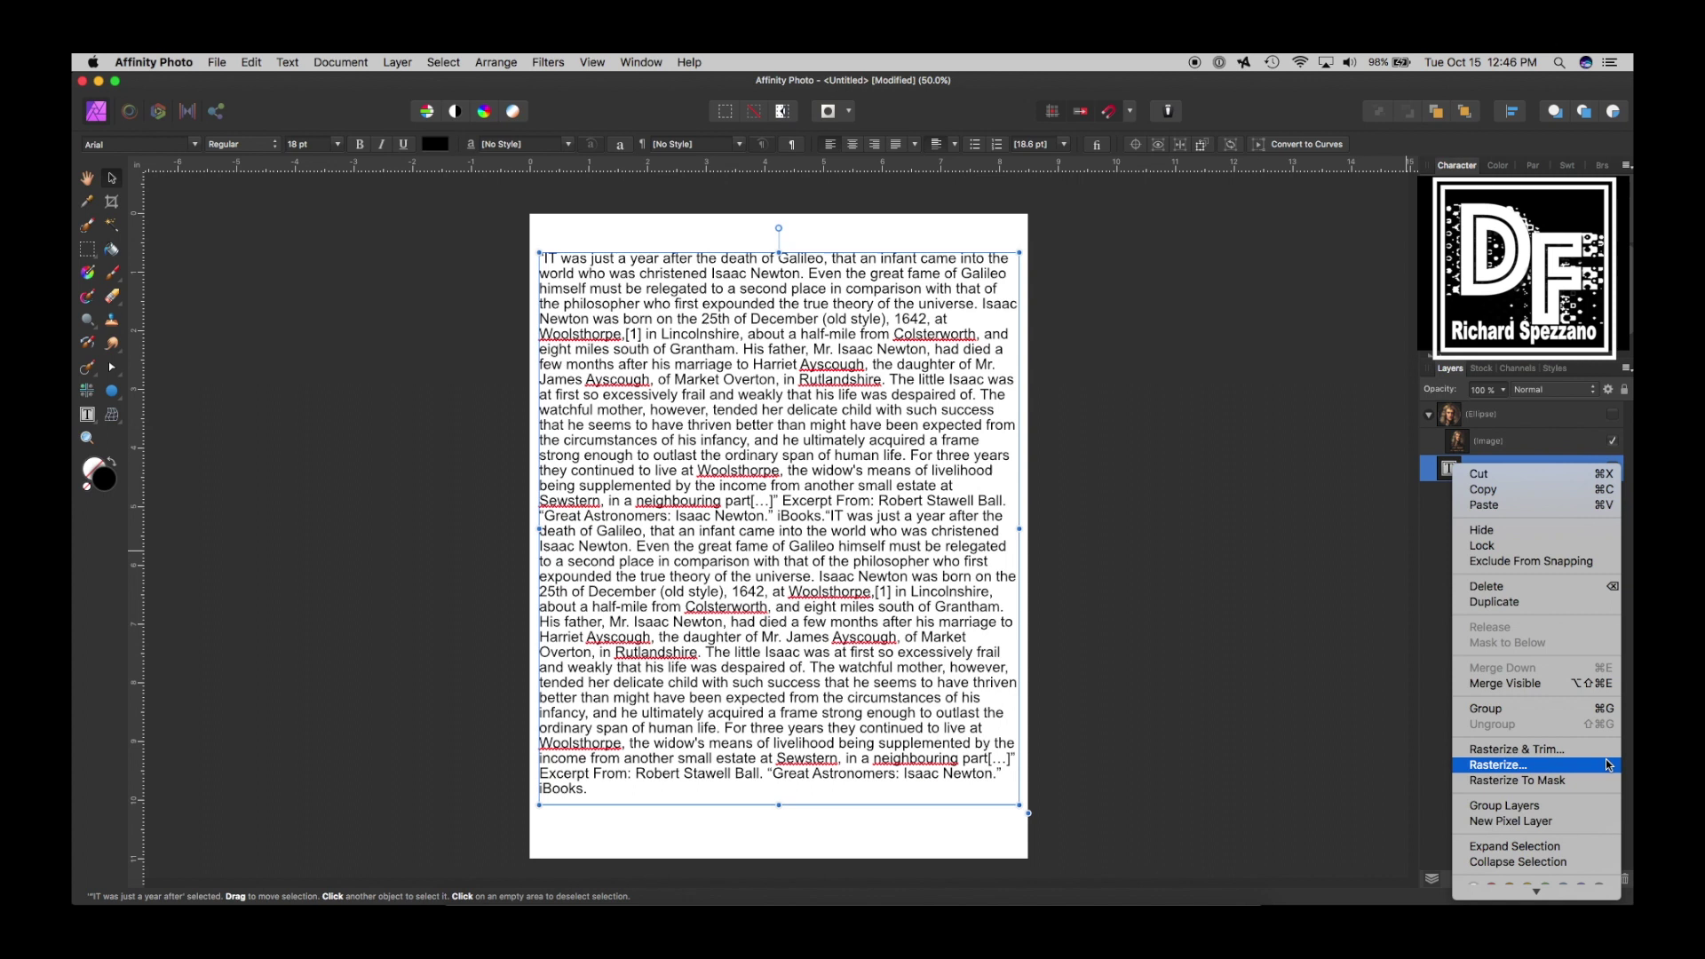
{"action": "left_click", "coordinate": [1507, 765]}
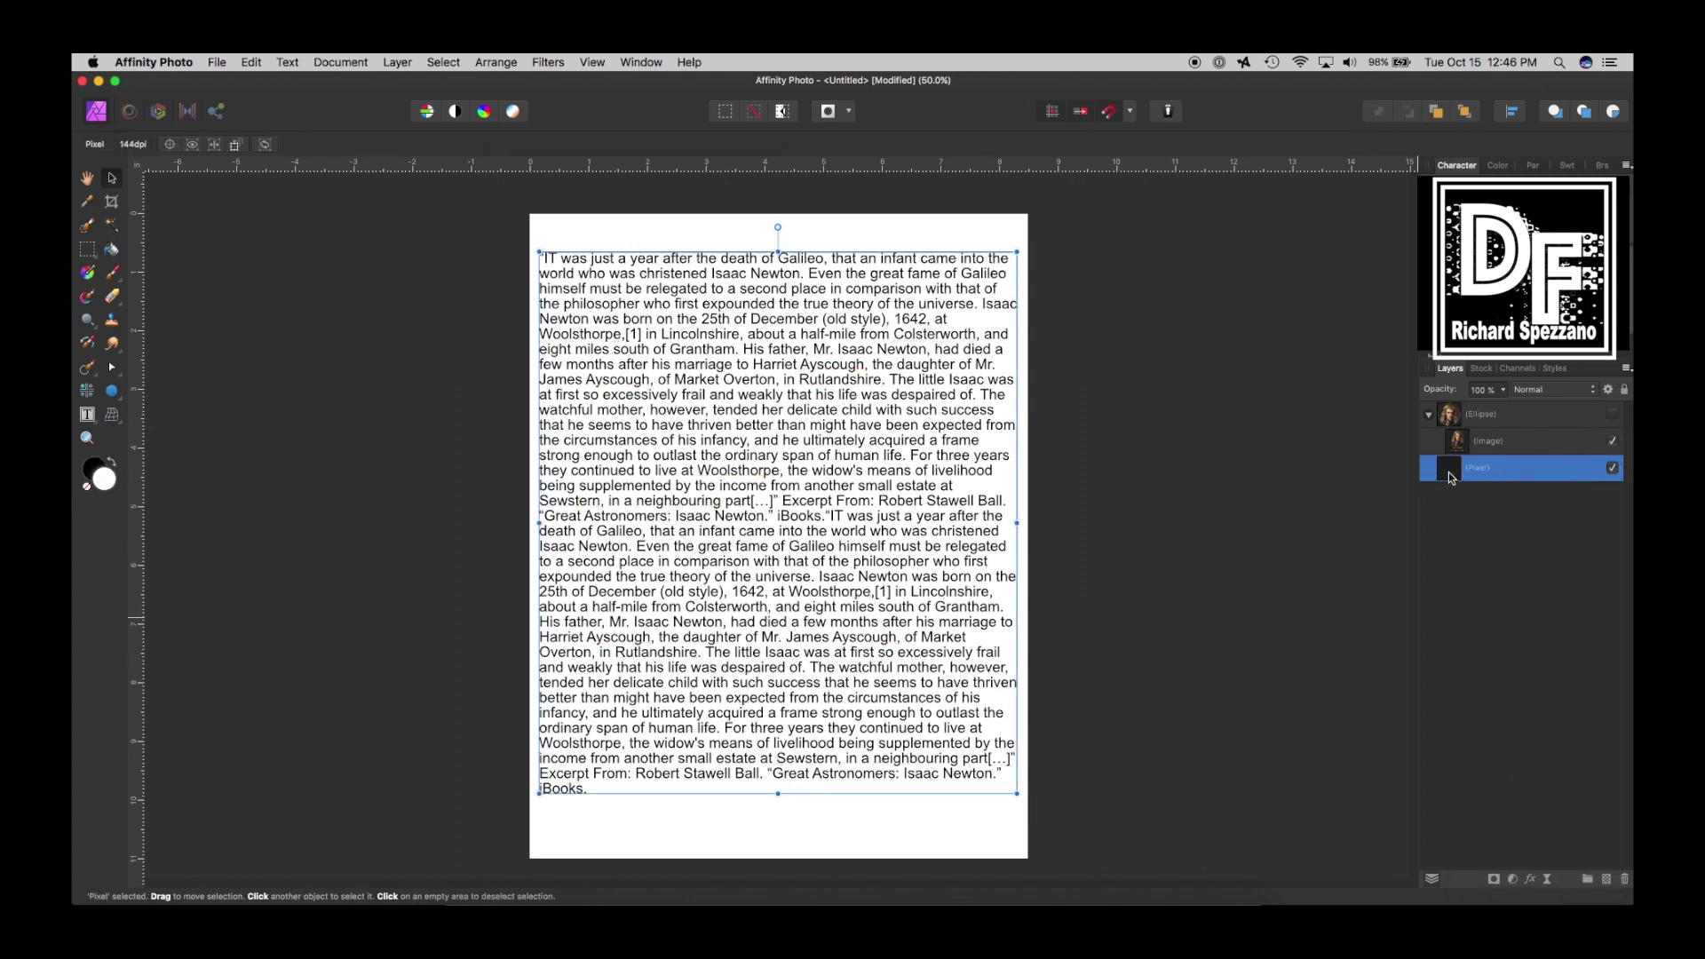
Step: Show the portrait circle again, enlarge it slightly and centre it over the body text
{"action": "left_click", "coordinate": [1613, 415]}
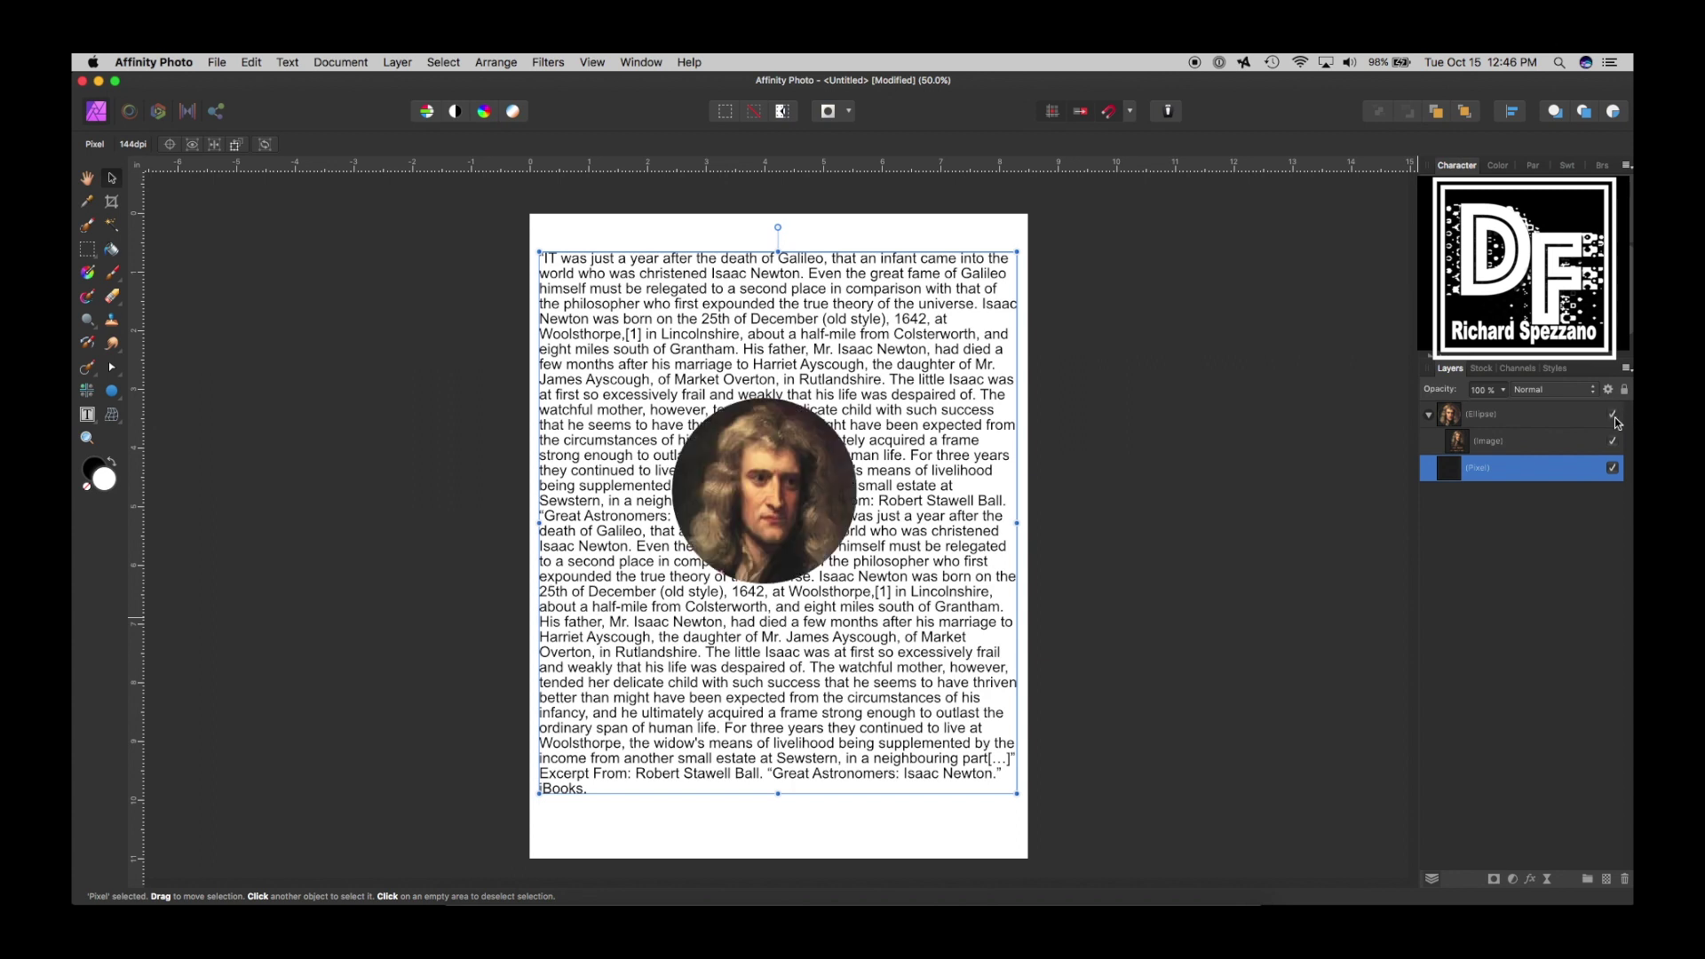
{"action": "left_click", "coordinate": [751, 480]}
{"action": "mouse_move", "coordinate": [750, 479]}
{"action": "left_mouse_down"}
{"action": "mouse_move", "coordinate": [743, 427]}
{"action": "mouse_move", "coordinate": [750, 472]}
{"action": "left_mouse_up"}
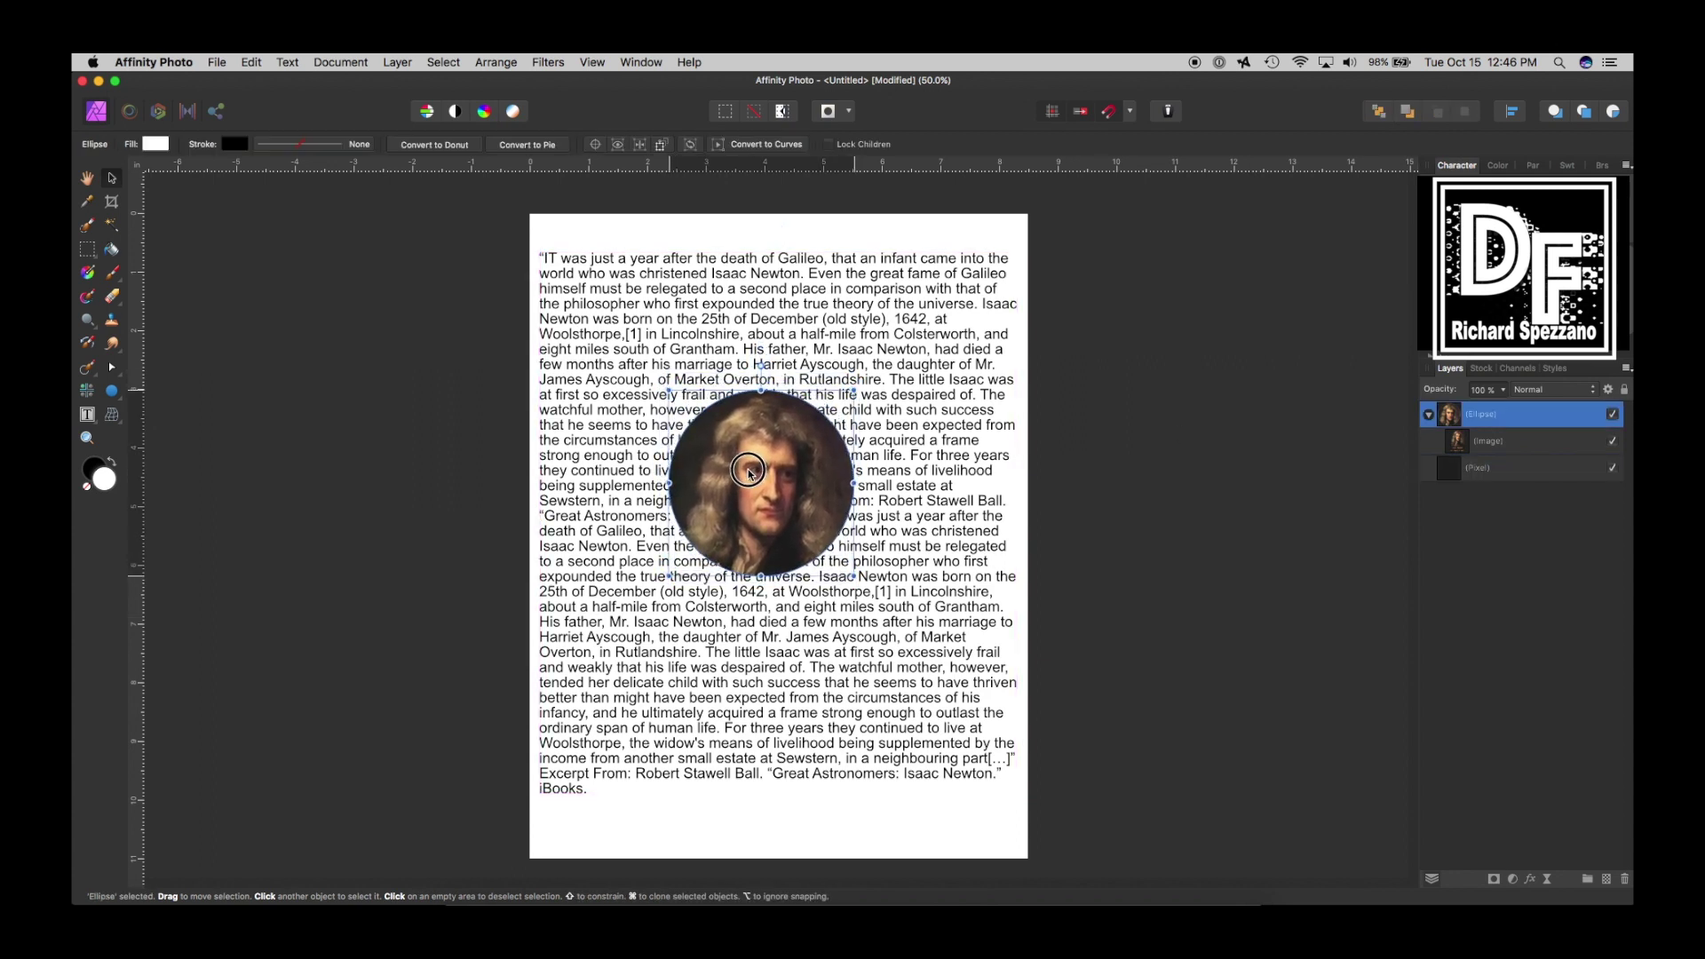
{"action": "left_click_drag", "start_coordinate": [854, 391], "coordinate": [863, 382]}
{"action": "left_click_drag", "start_coordinate": [786, 460], "coordinate": [781, 451]}
{"action": "left_click", "coordinate": [1505, 468]}
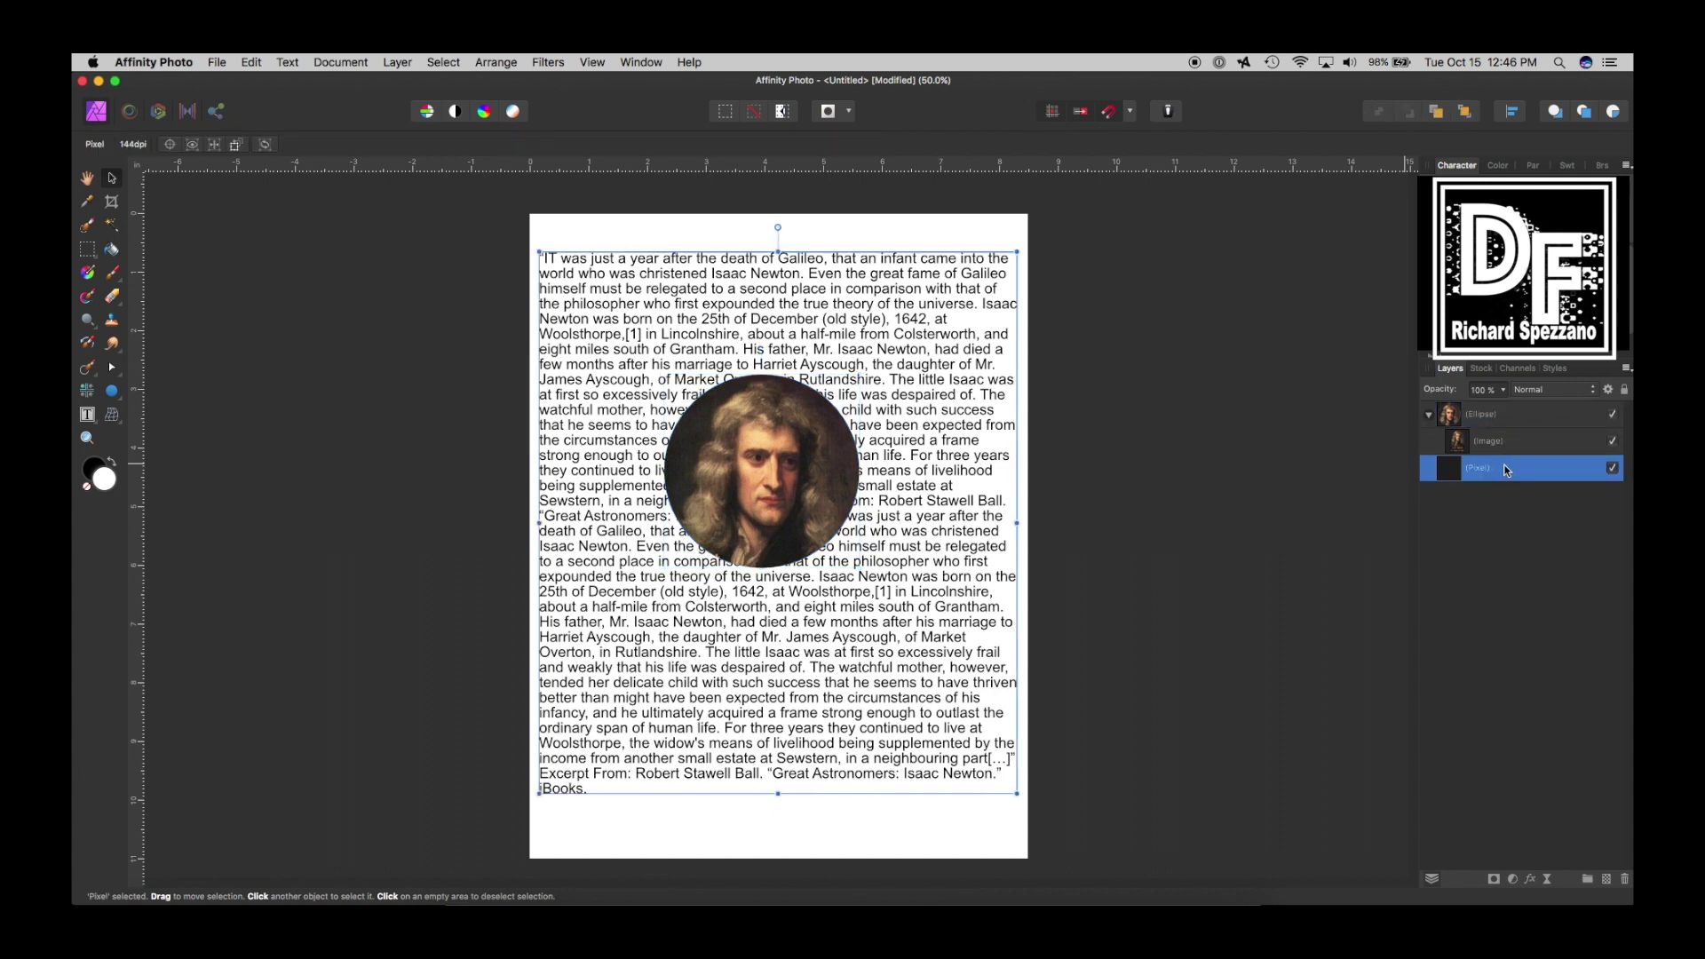
Step: In Liquify, push the text pixels outward around the portrait's edge with a smaller brush
{"action": "left_click", "coordinate": [130, 111]}
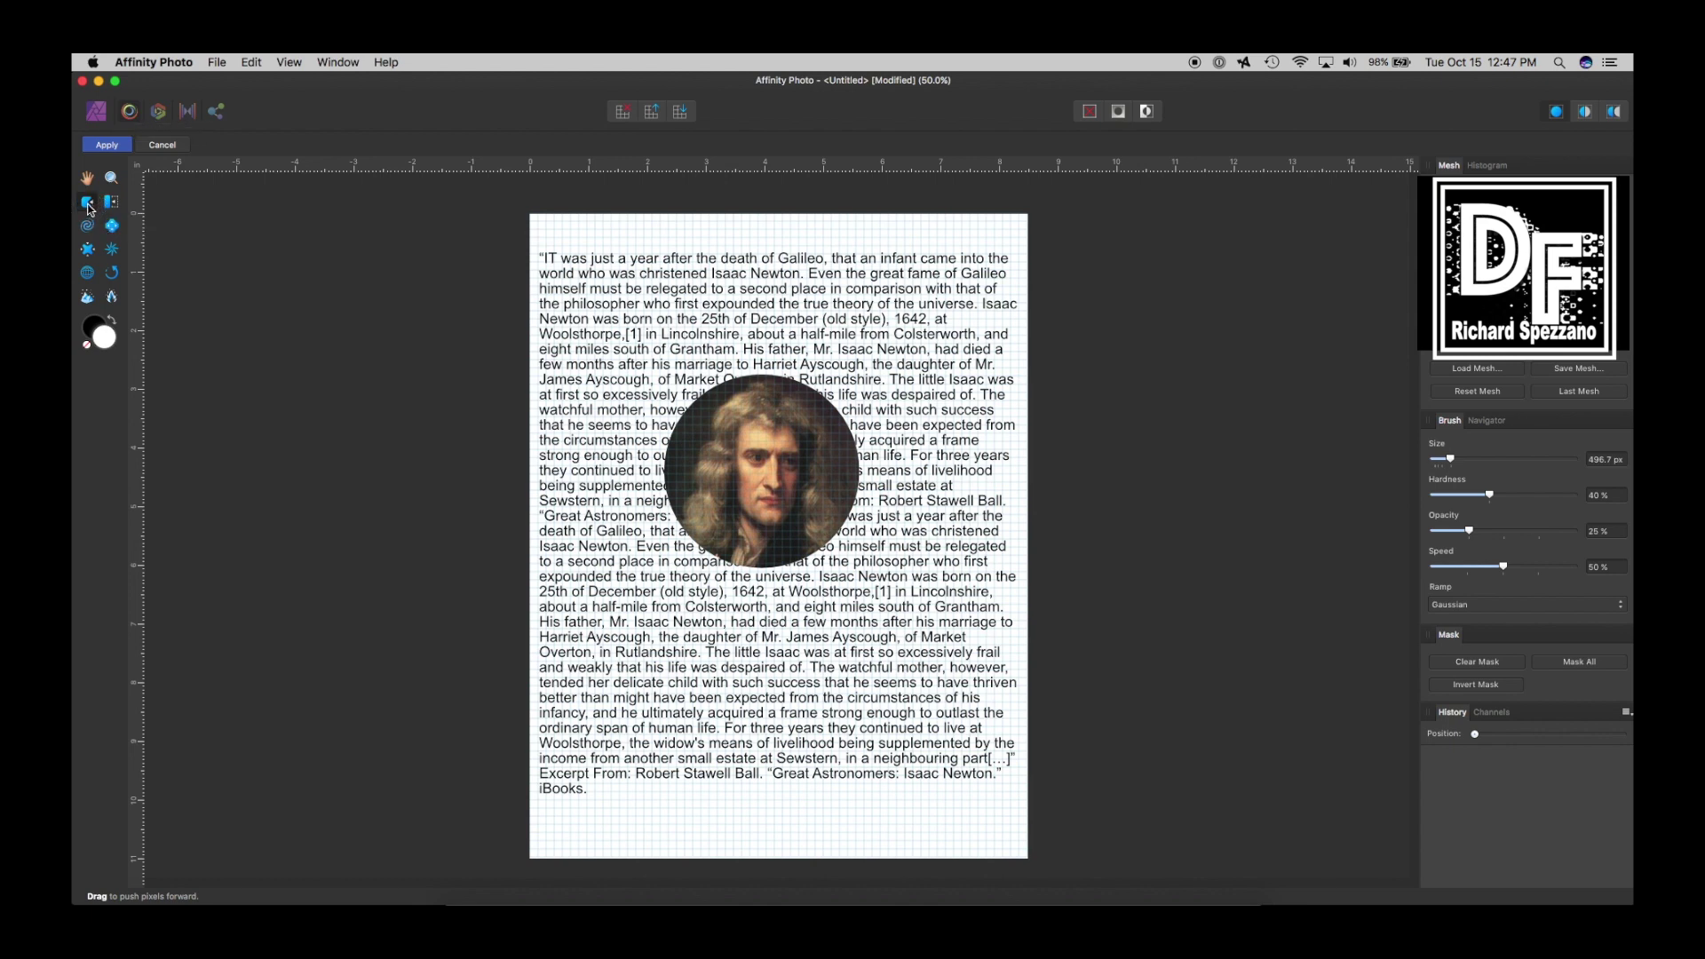
{"action": "left_click_drag", "start_coordinate": [775, 471], "coordinate": [768, 477]}
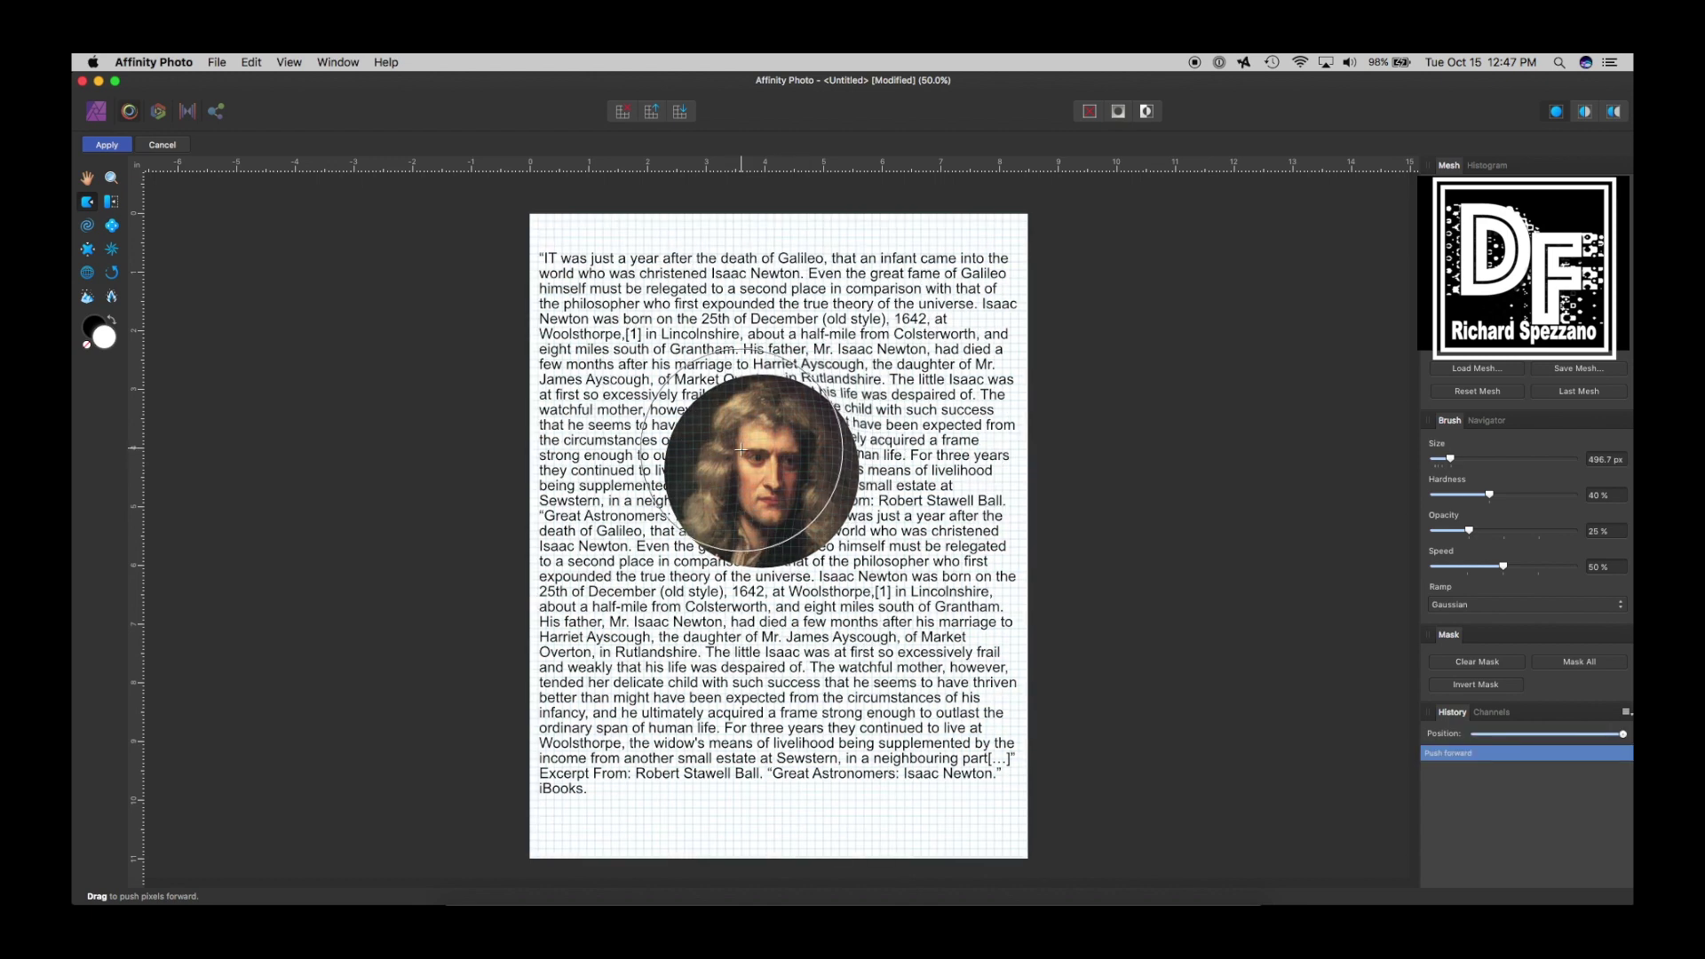
{"action": "left_click_drag", "start_coordinate": [760, 475], "coordinate": [754, 465]}
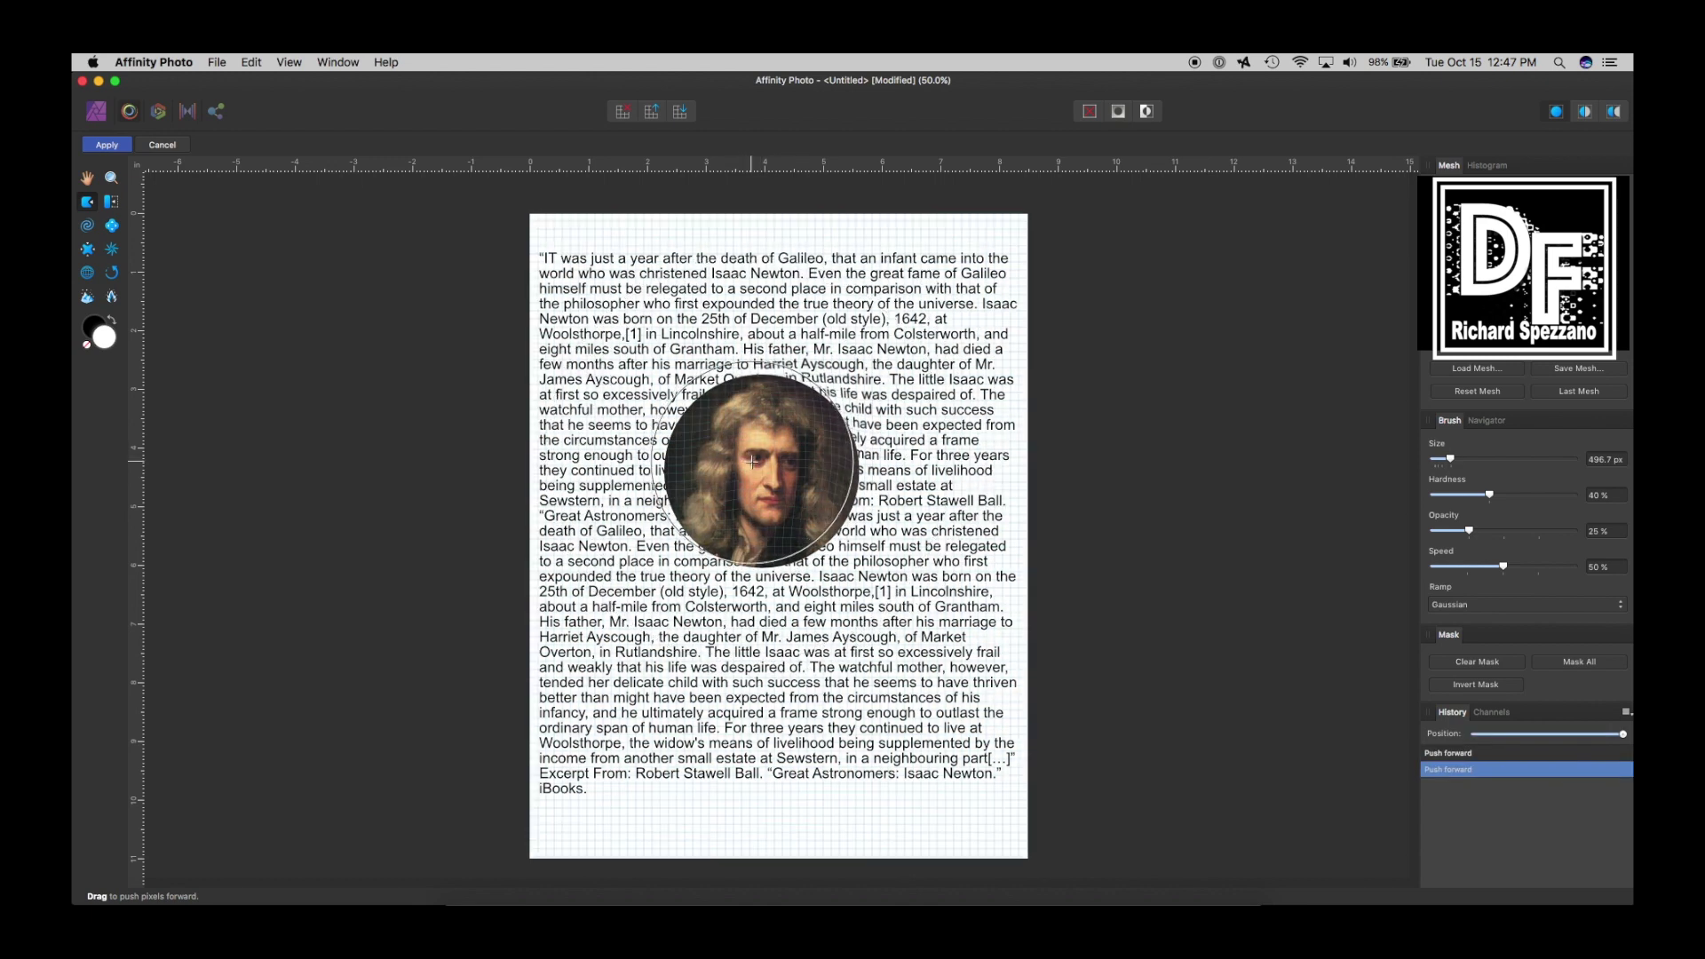
{"action": "key", "text": "bracketleft"}
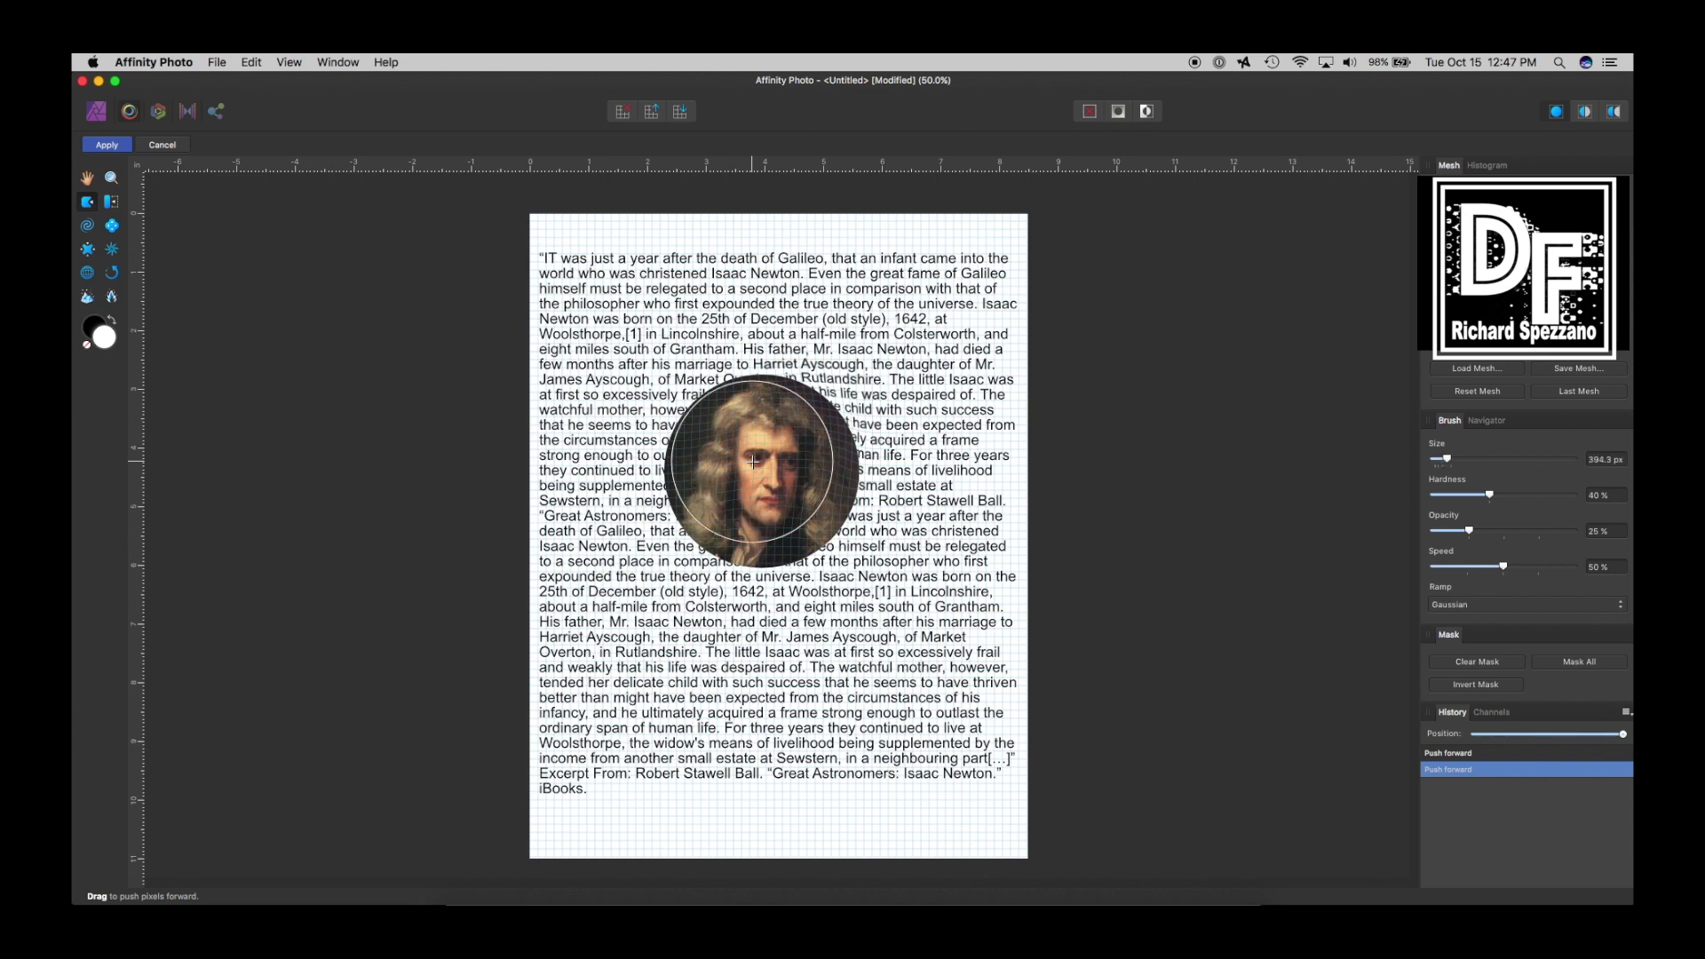
{"action": "mouse_move", "coordinate": [760, 468]}
{"action": "left_mouse_down"}
{"action": "mouse_move", "coordinate": [713, 427]}
{"action": "mouse_move", "coordinate": [754, 443]}
{"action": "mouse_move", "coordinate": [765, 475]}
{"action": "mouse_move", "coordinate": [772, 406]}
{"action": "mouse_move", "coordinate": [787, 447]}
{"action": "mouse_move", "coordinate": [771, 468]}
{"action": "mouse_move", "coordinate": [808, 503]}
{"action": "mouse_move", "coordinate": [757, 475]}
{"action": "mouse_move", "coordinate": [729, 520]}
{"action": "mouse_move", "coordinate": [765, 475]}
{"action": "mouse_move", "coordinate": [789, 524]}
{"action": "mouse_move", "coordinate": [779, 467]}
{"action": "mouse_move", "coordinate": [819, 446]}
{"action": "mouse_move", "coordinate": [774, 463]}
{"action": "mouse_move", "coordinate": [729, 432]}
{"action": "mouse_move", "coordinate": [760, 482]}
{"action": "mouse_move", "coordinate": [706, 512]}
{"action": "mouse_move", "coordinate": [752, 499]}
{"action": "mouse_move", "coordinate": [764, 541]}
{"action": "mouse_move", "coordinate": [777, 490]}
{"action": "mouse_move", "coordinate": [827, 511]}
{"action": "mouse_move", "coordinate": [789, 466]}
{"action": "mouse_move", "coordinate": [827, 439]}
{"action": "mouse_move", "coordinate": [768, 447]}
{"action": "mouse_move", "coordinate": [770, 402]}
{"action": "mouse_move", "coordinate": [759, 476]}
{"action": "mouse_move", "coordinate": [740, 454]}
{"action": "mouse_move", "coordinate": [767, 491]}
{"action": "mouse_move", "coordinate": [769, 465]}
{"action": "mouse_move", "coordinate": [721, 469]}
{"action": "mouse_move", "coordinate": [786, 502]}
{"action": "mouse_move", "coordinate": [756, 454]}
{"action": "left_mouse_up"}
{"action": "left_click_drag", "start_coordinate": [759, 458], "coordinate": [520, 447]}
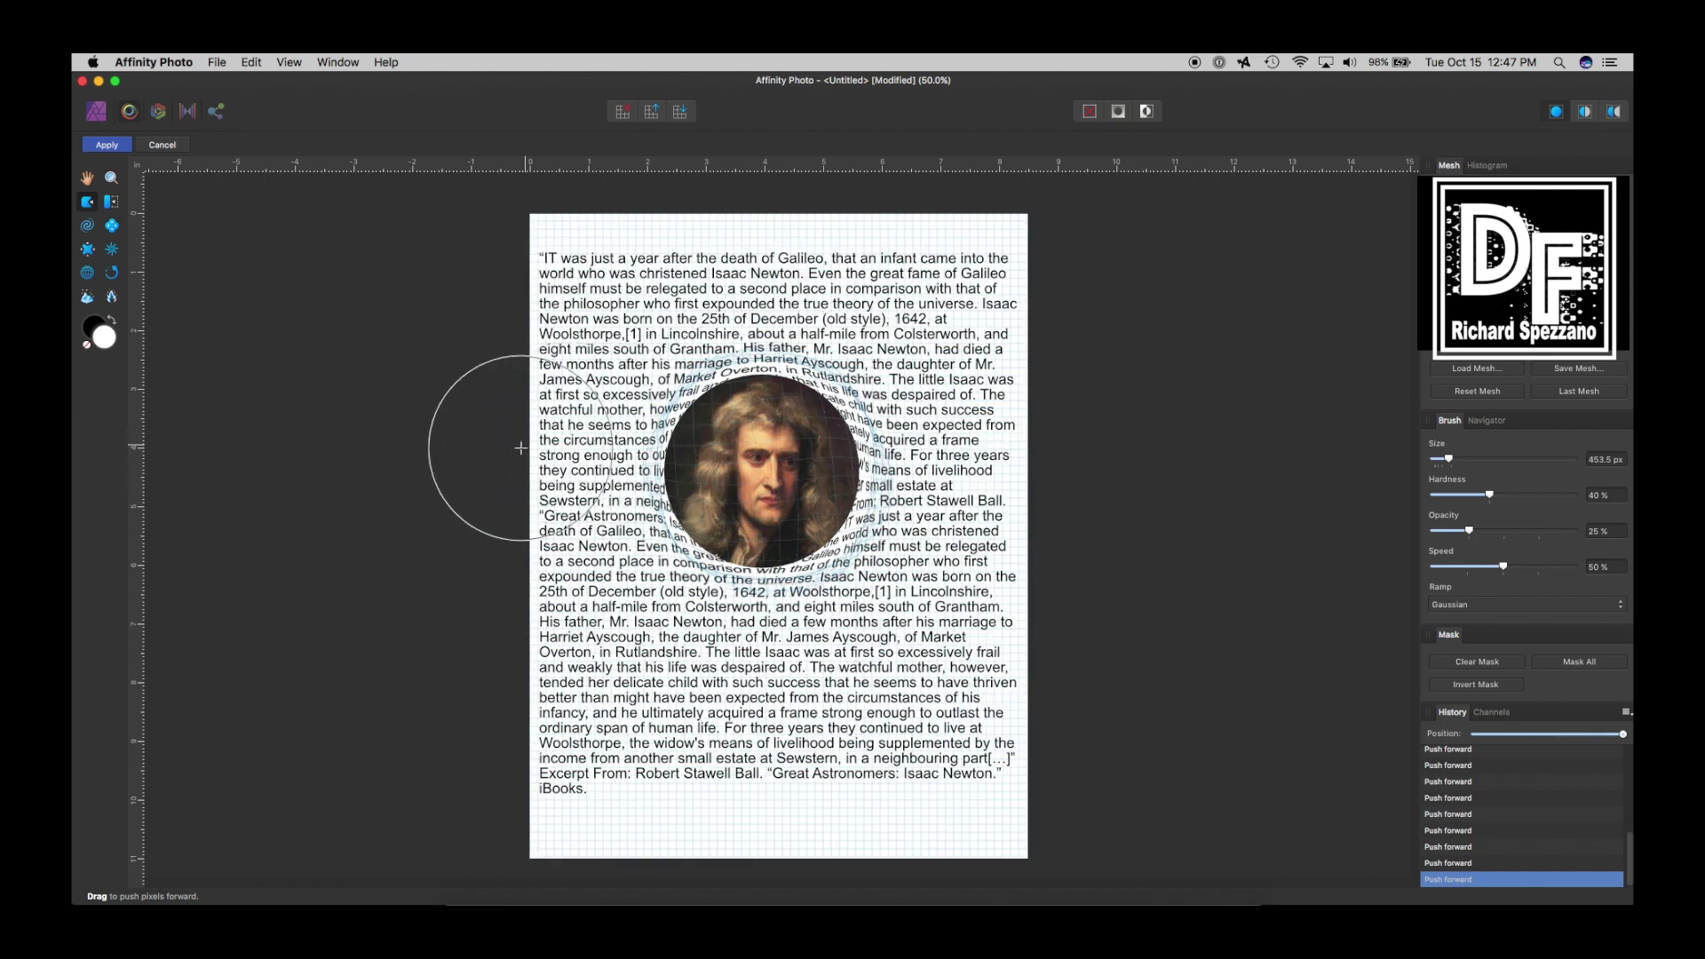
Step: Apply the liquify warp and add a Black and White adjustment to the portrait circle
{"action": "left_click", "coordinate": [113, 151]}
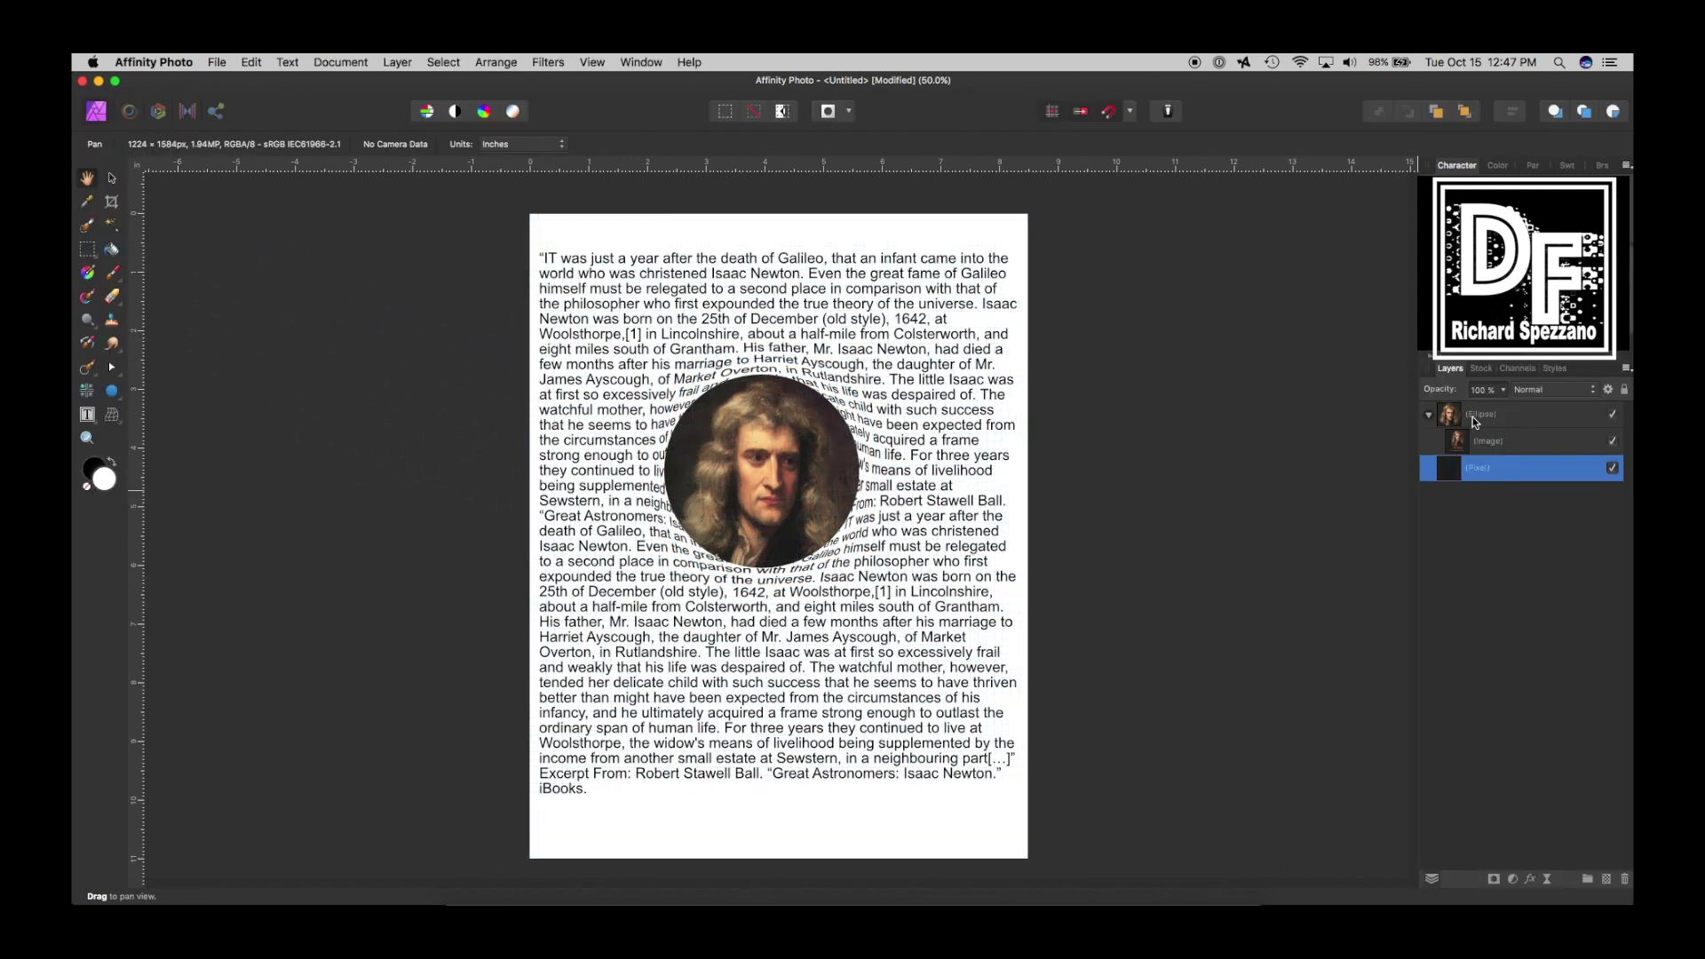
{"action": "left_click", "coordinate": [1460, 418]}
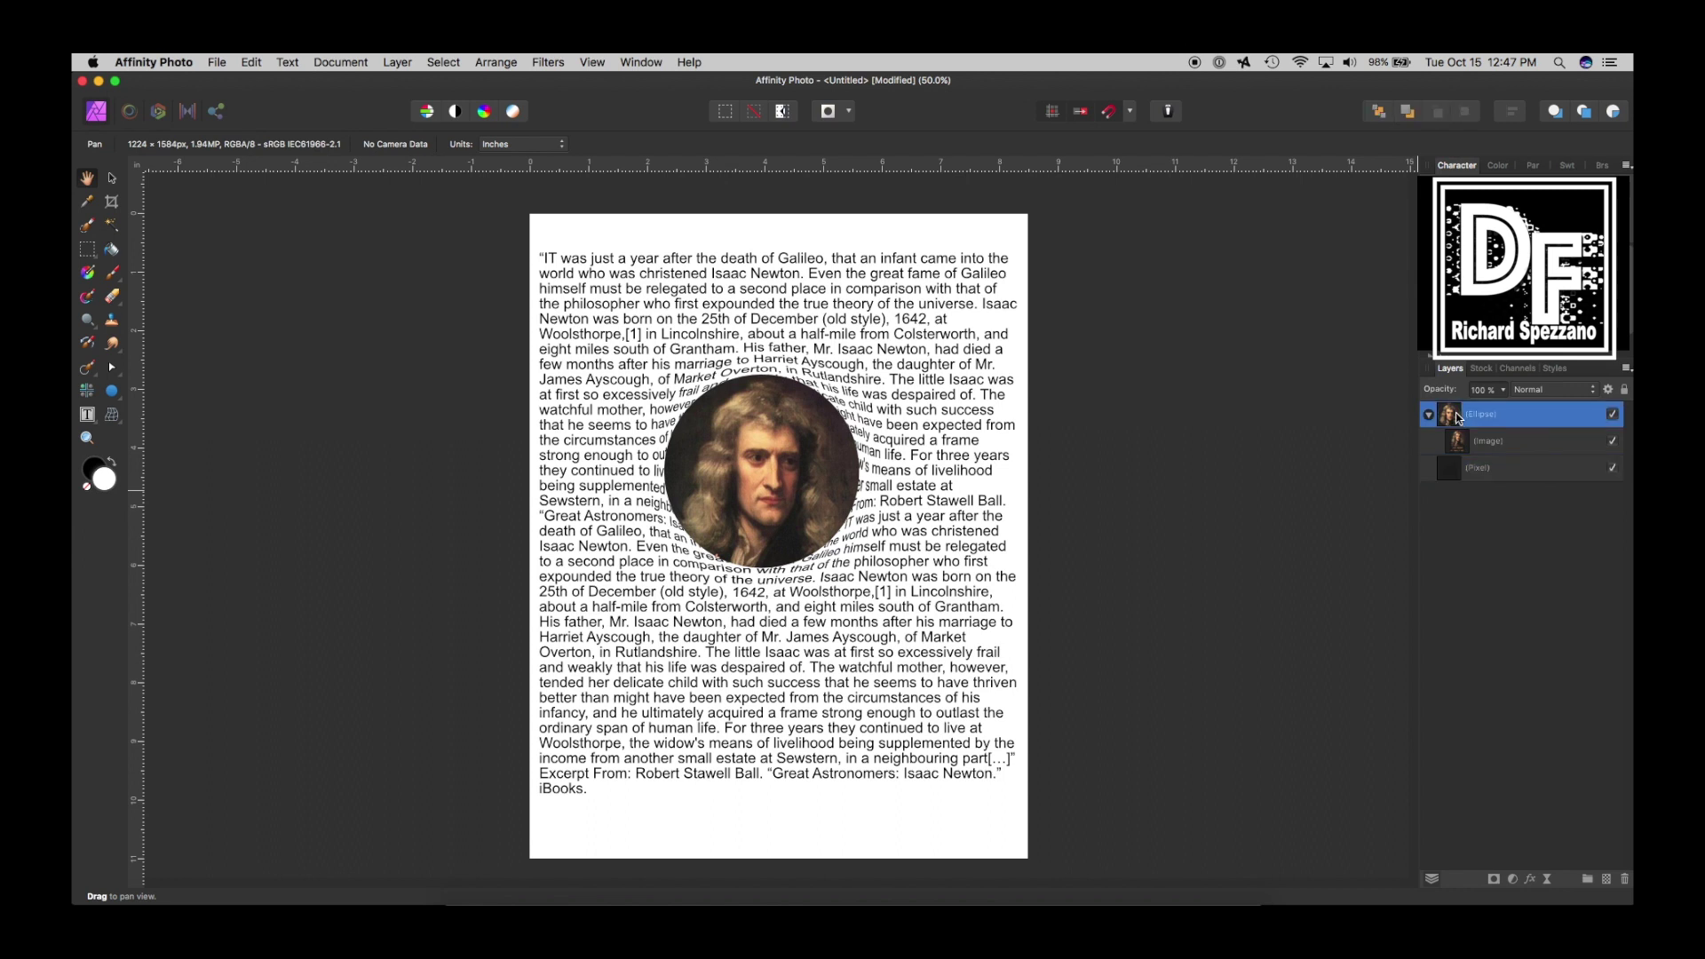
{"action": "left_click", "coordinate": [1513, 880]}
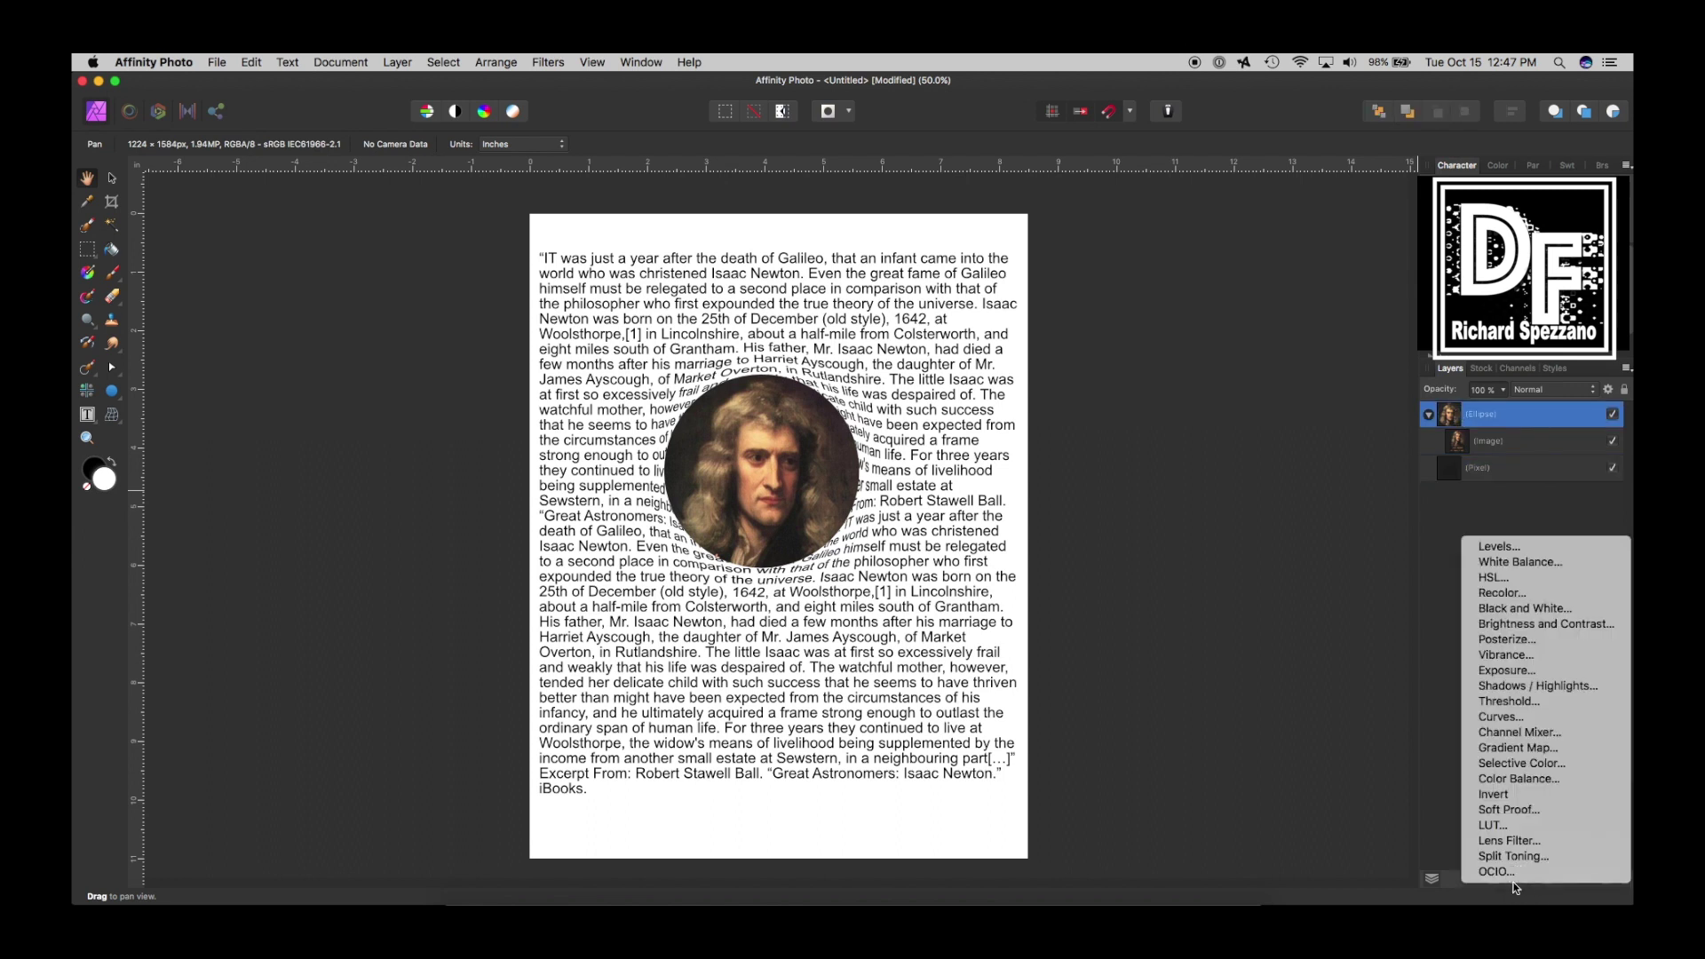
{"action": "left_click", "coordinate": [1503, 611]}
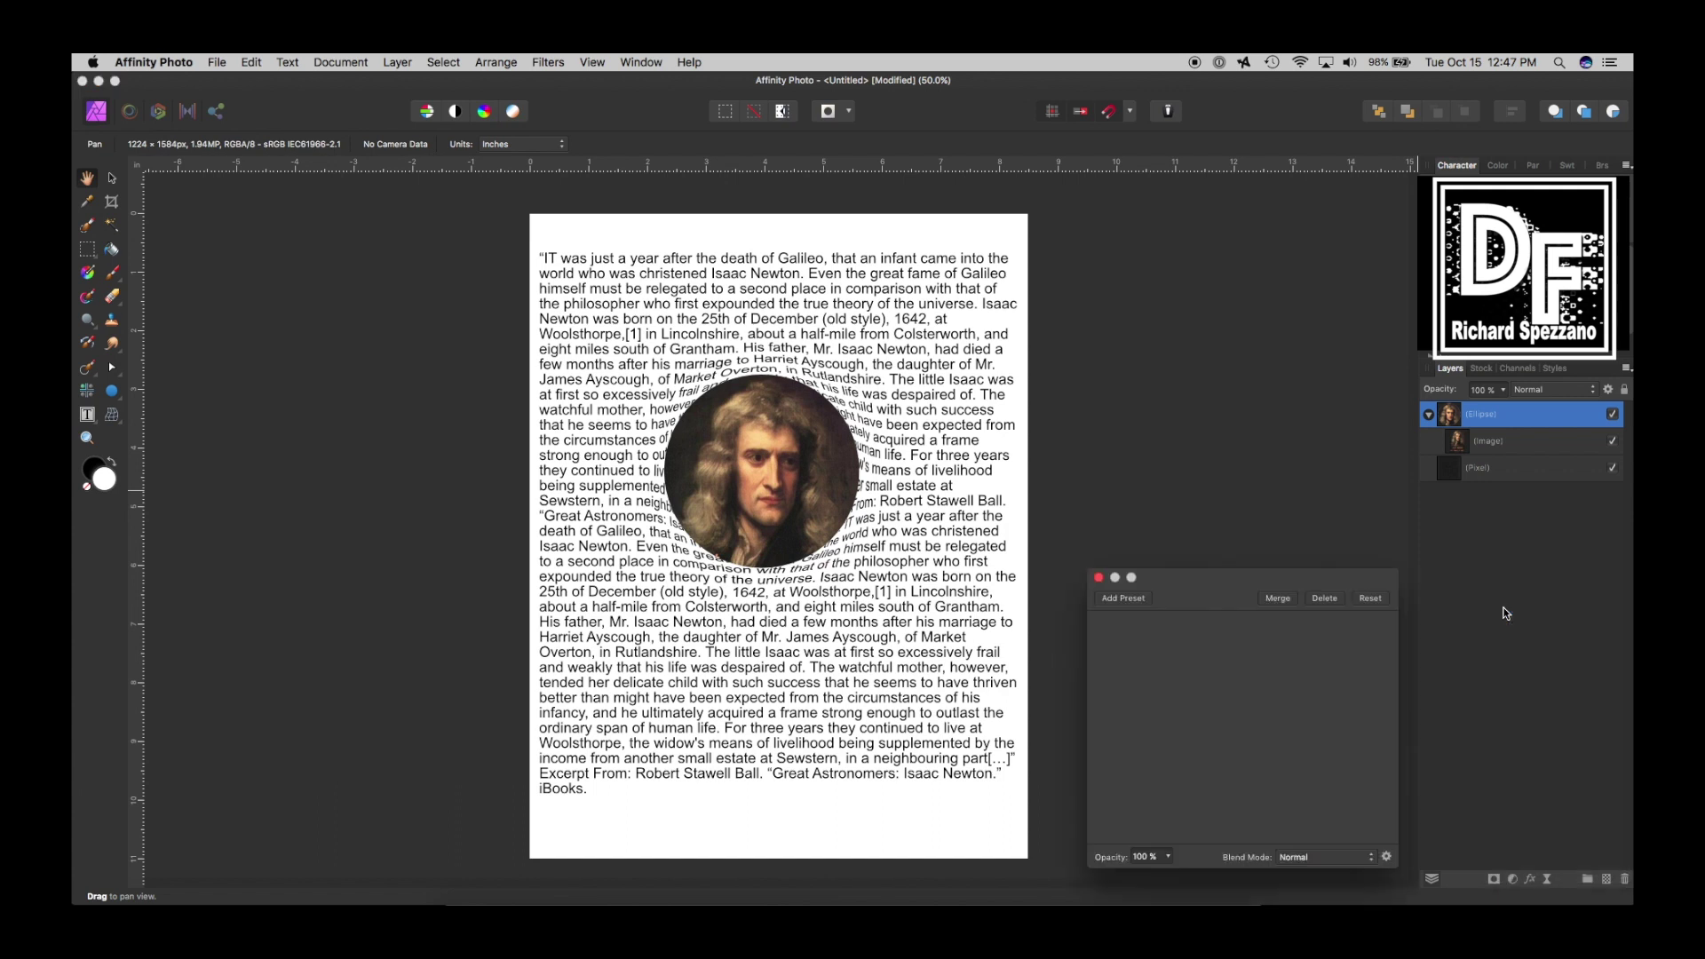
{"action": "left_click", "coordinate": [1100, 578]}
{"action": "left_click", "coordinate": [1510, 415]}
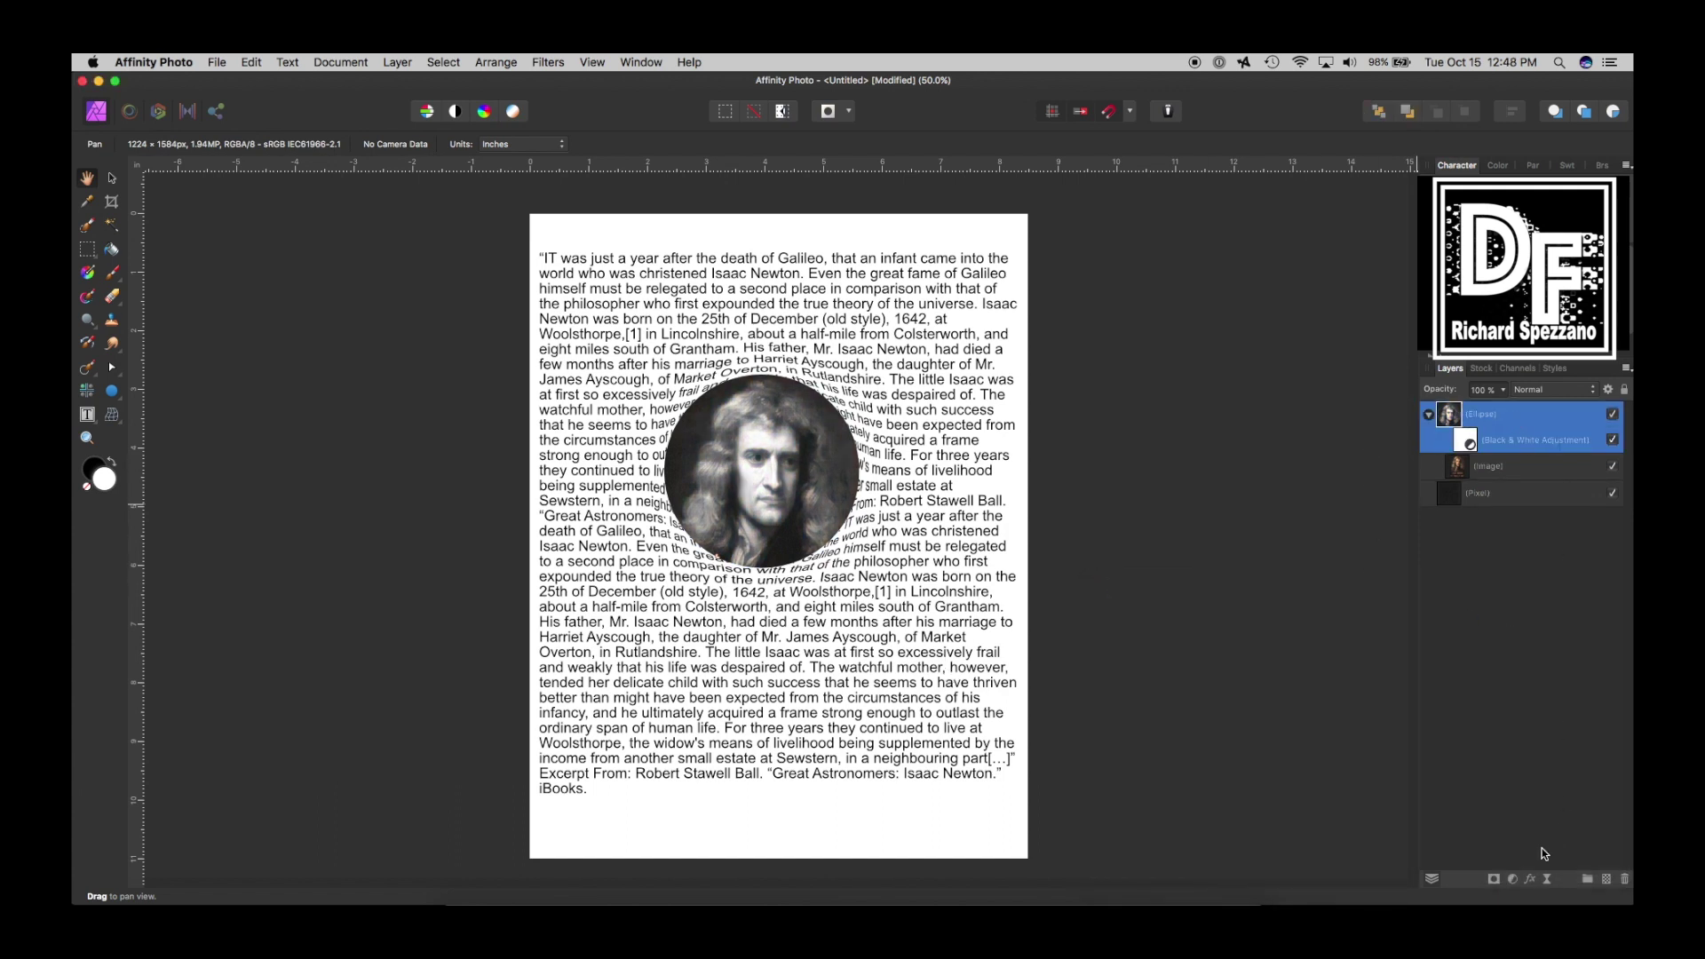
{"action": "left_click", "coordinate": [1529, 879]}
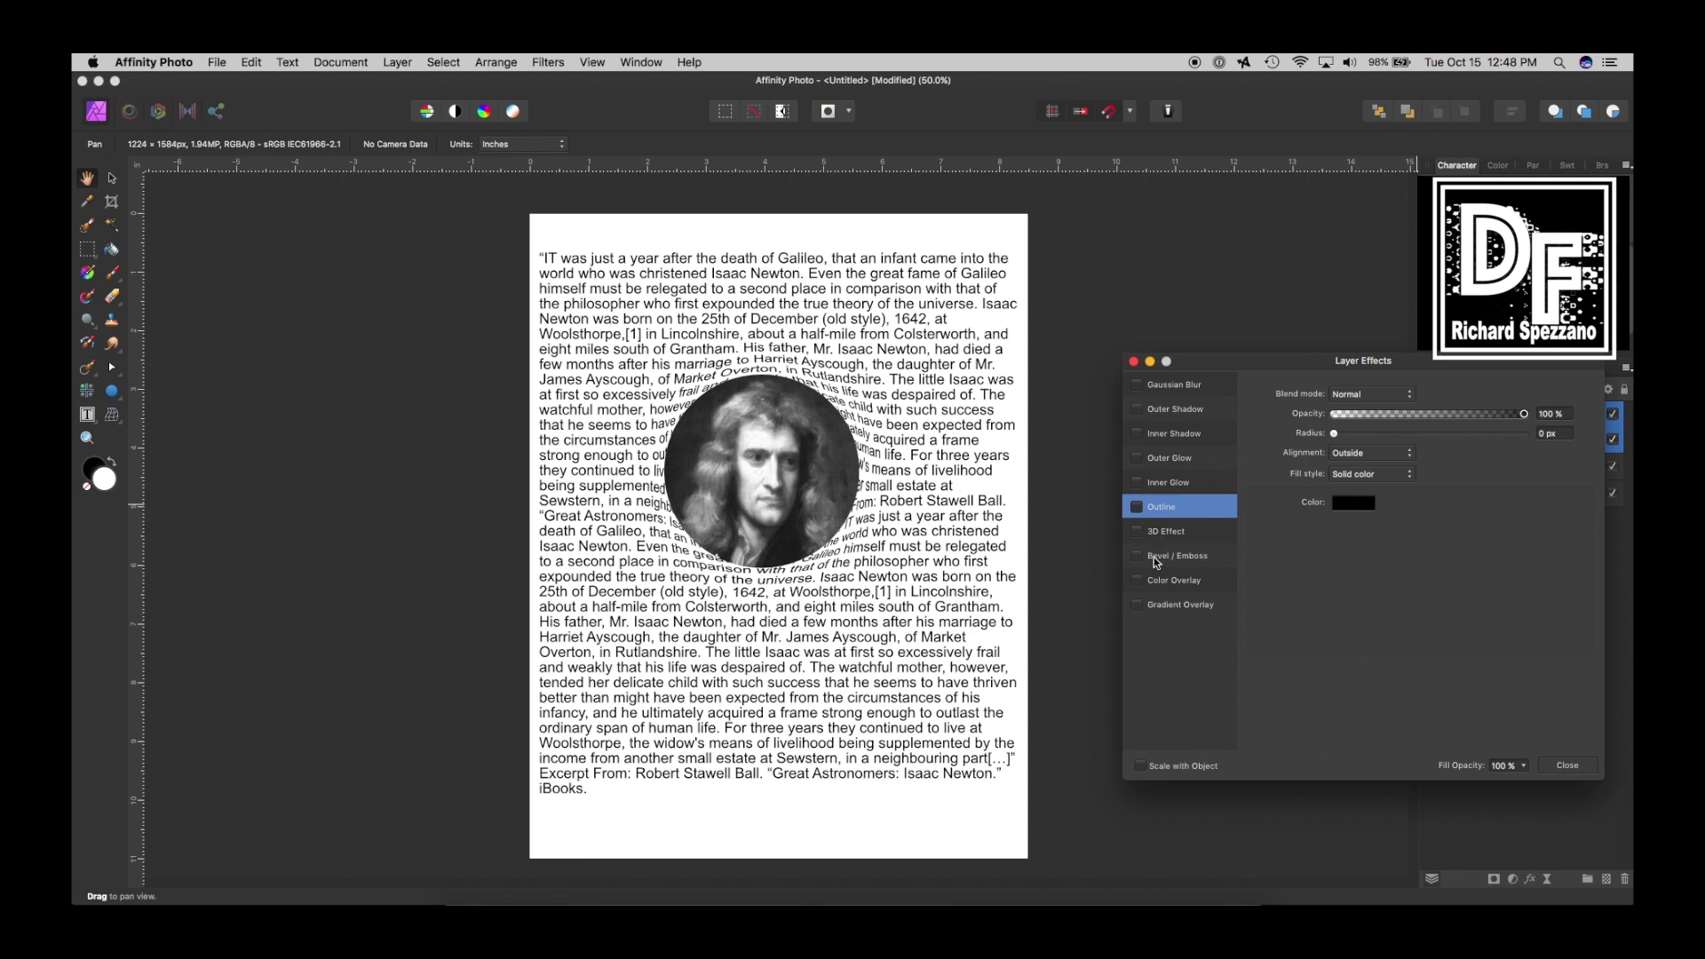
Step: Add an Outline effect with 17.9 px radius, Inside alignment and Contour fill
{"action": "left_click", "coordinate": [1137, 507]}
{"action": "left_click_drag", "start_coordinate": [1336, 433], "coordinate": [1433, 433]}
{"action": "left_click", "coordinate": [1348, 465]}
{"action": "left_click", "coordinate": [1350, 476]}
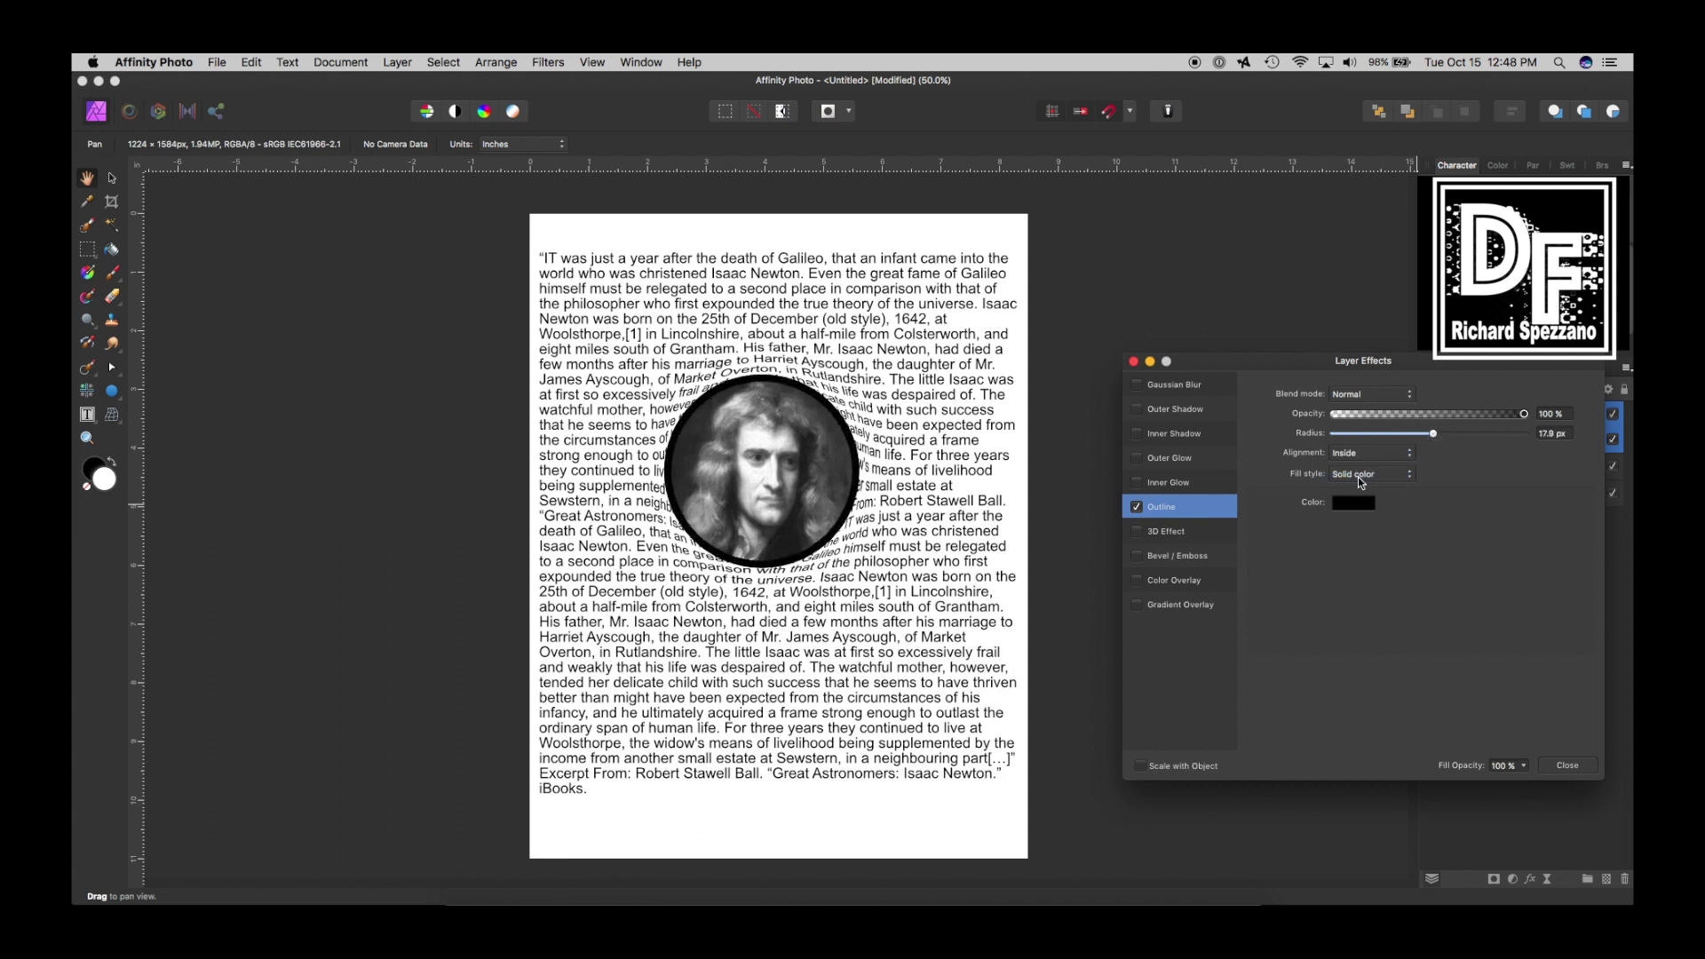
{"action": "left_click", "coordinate": [1358, 480]}
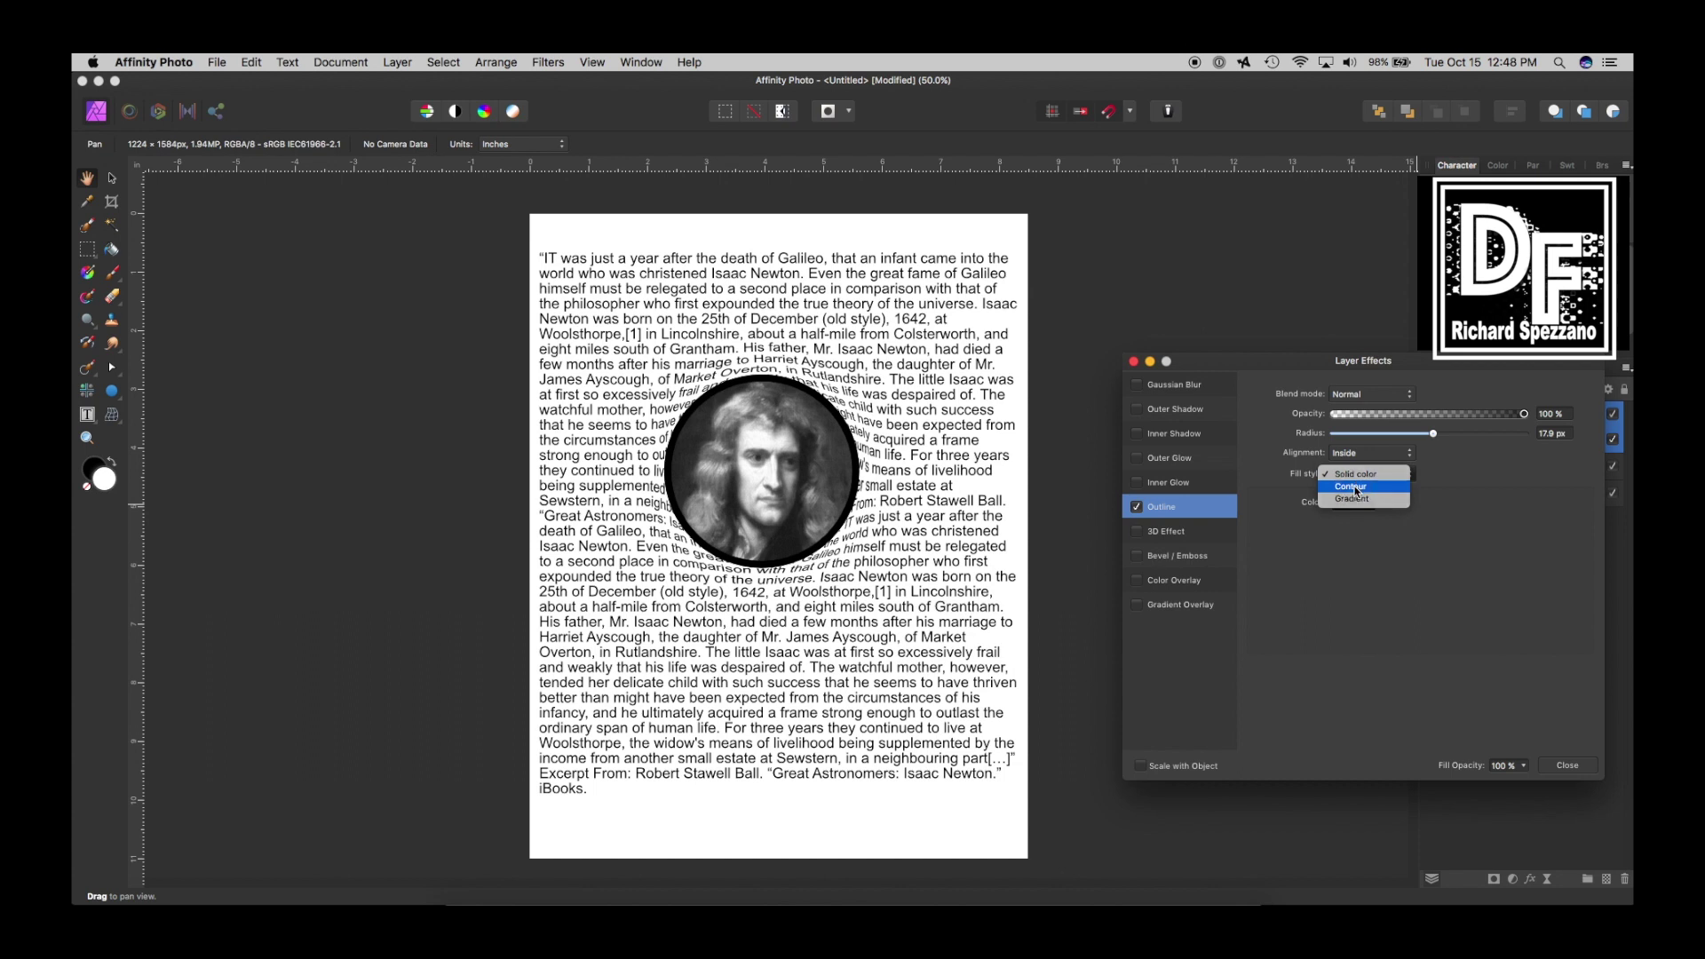
{"action": "left_click", "coordinate": [1354, 486]}
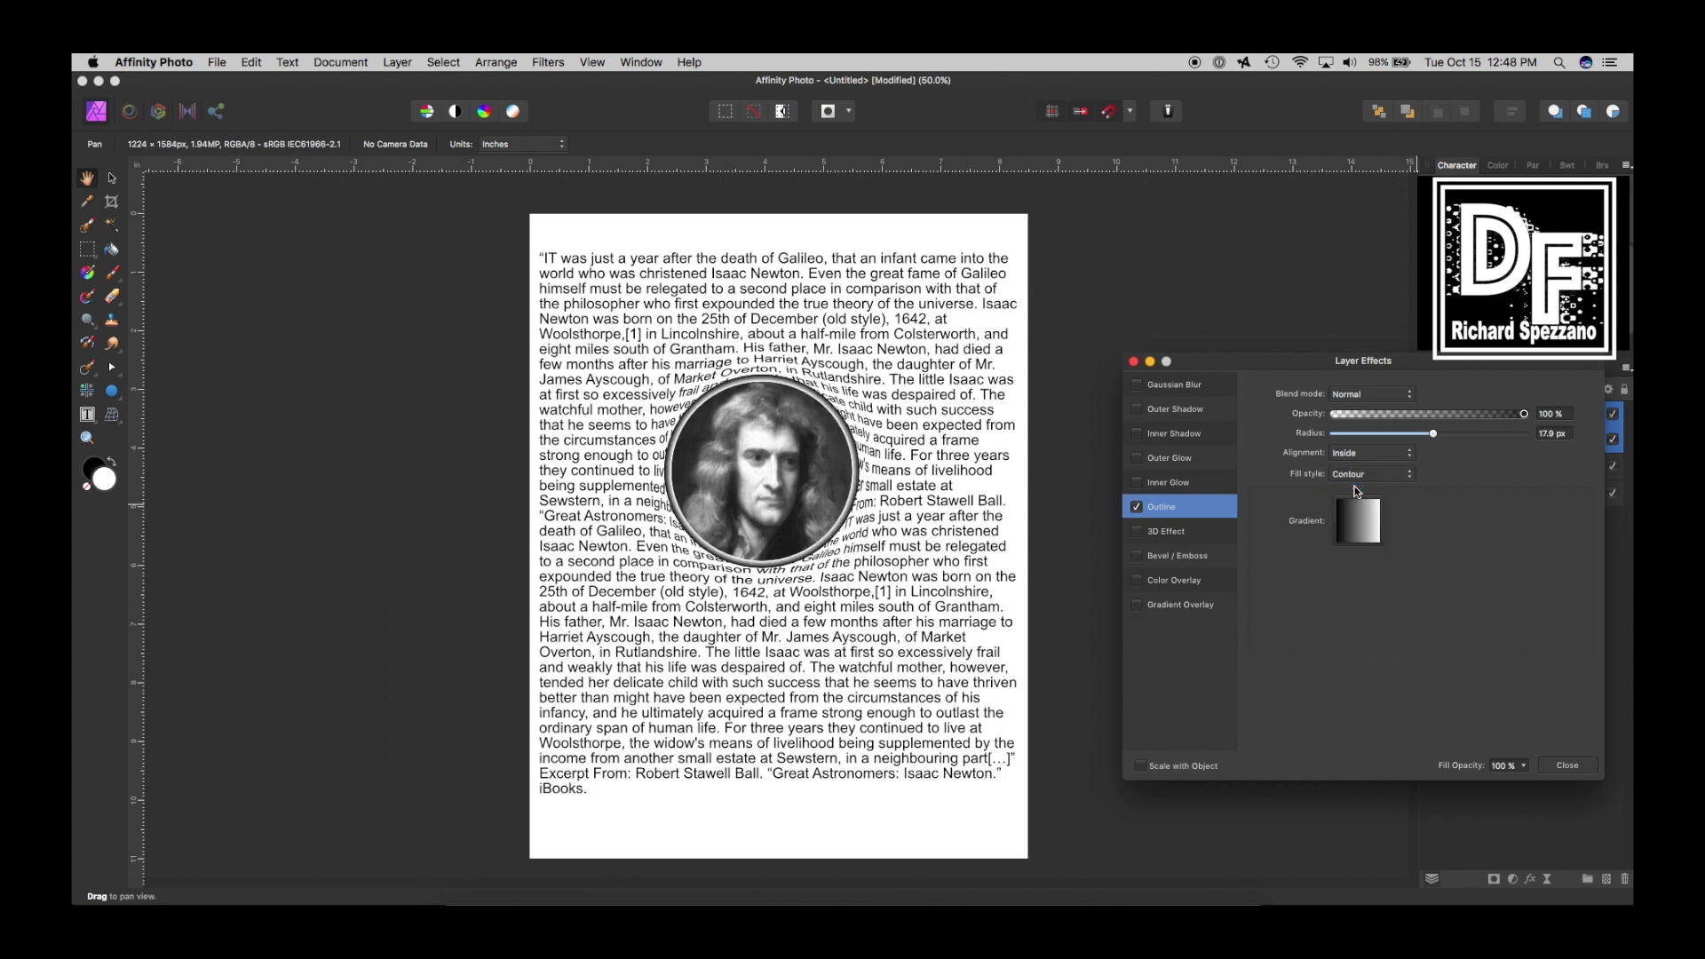
{"action": "left_click", "coordinate": [1567, 764]}
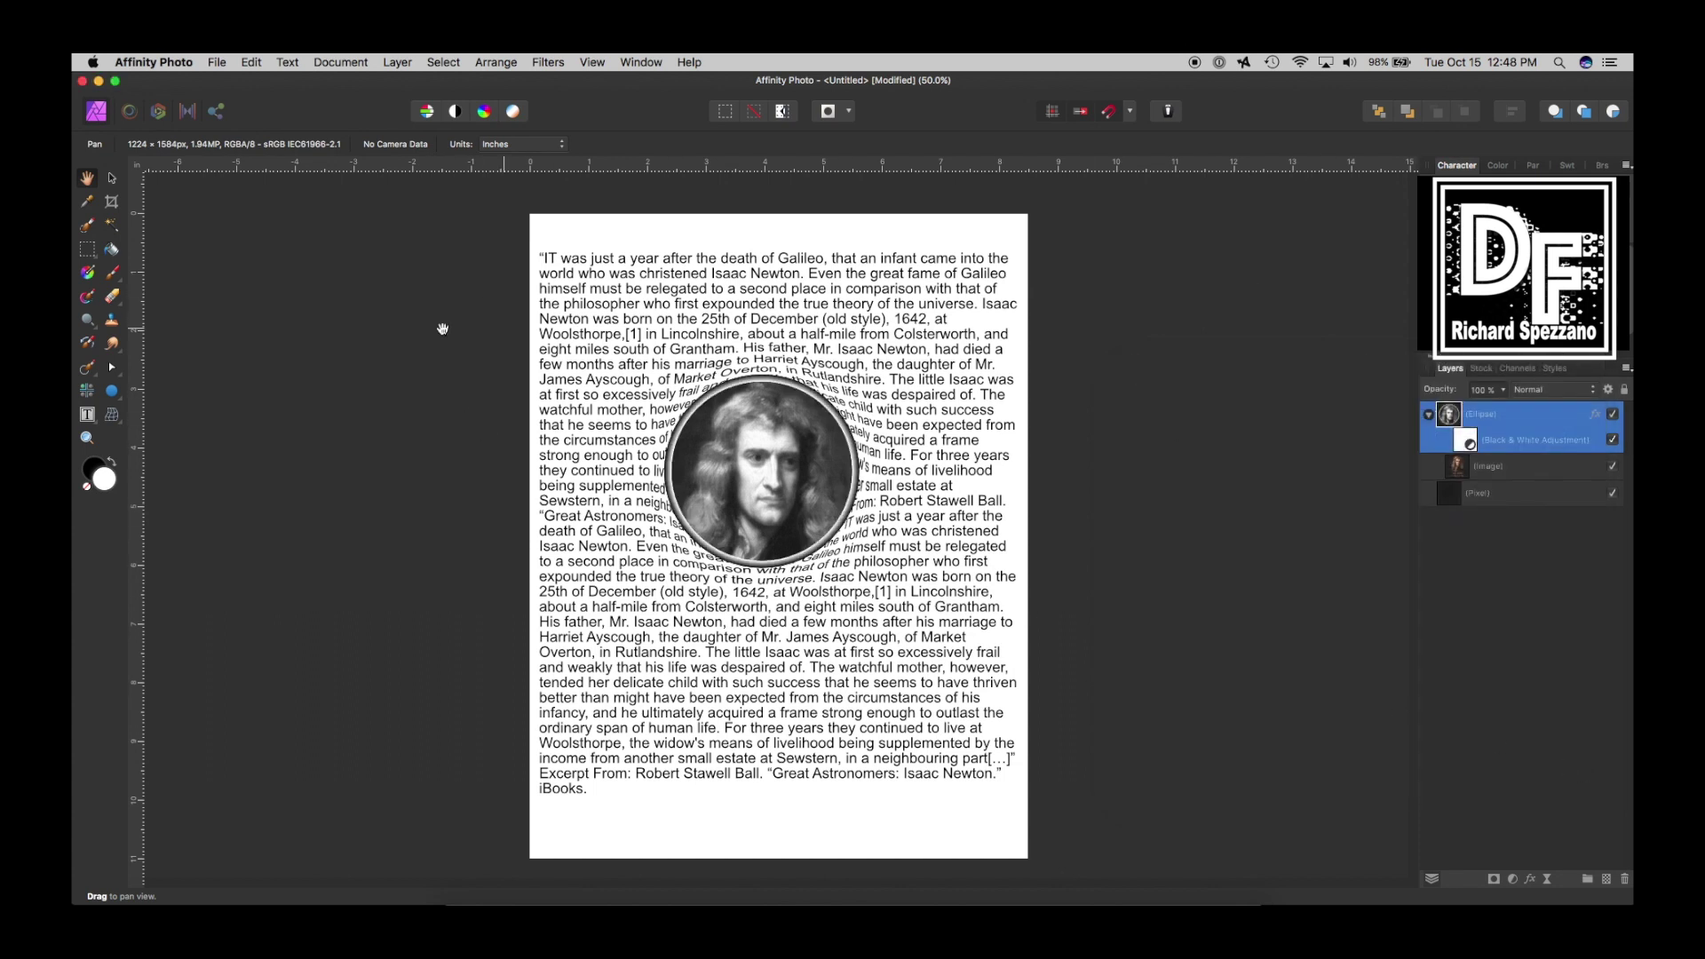
{"action": "left_click", "coordinate": [88, 439]}
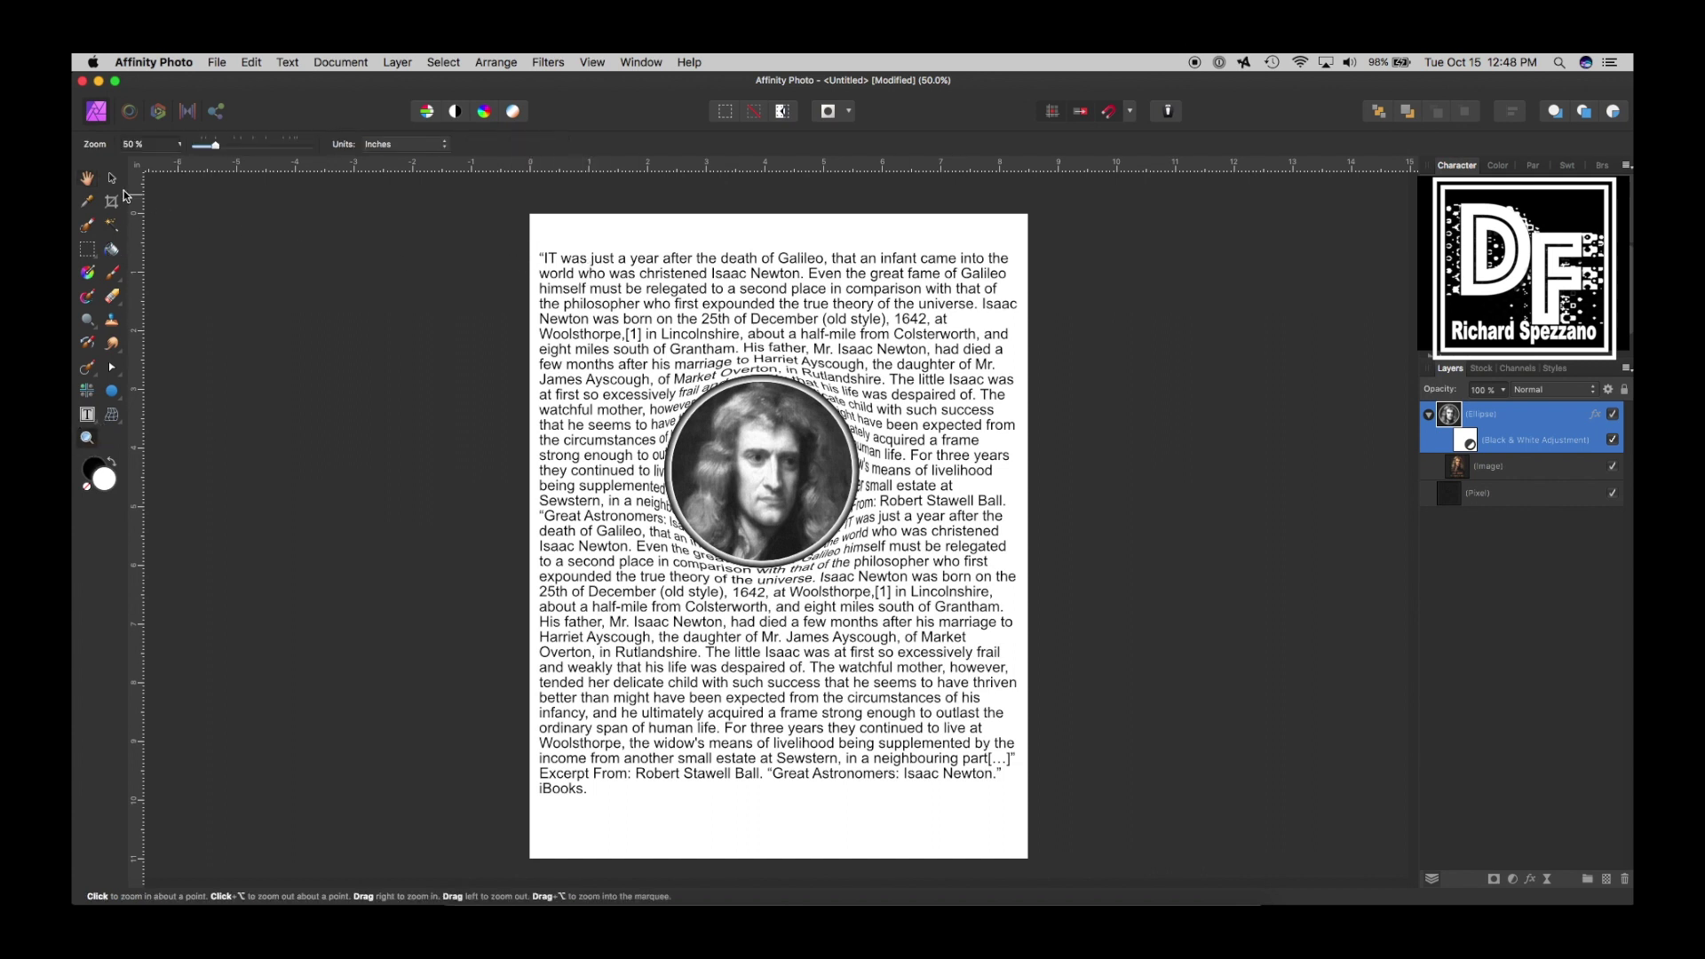
{"action": "left_click", "coordinate": [87, 178]}
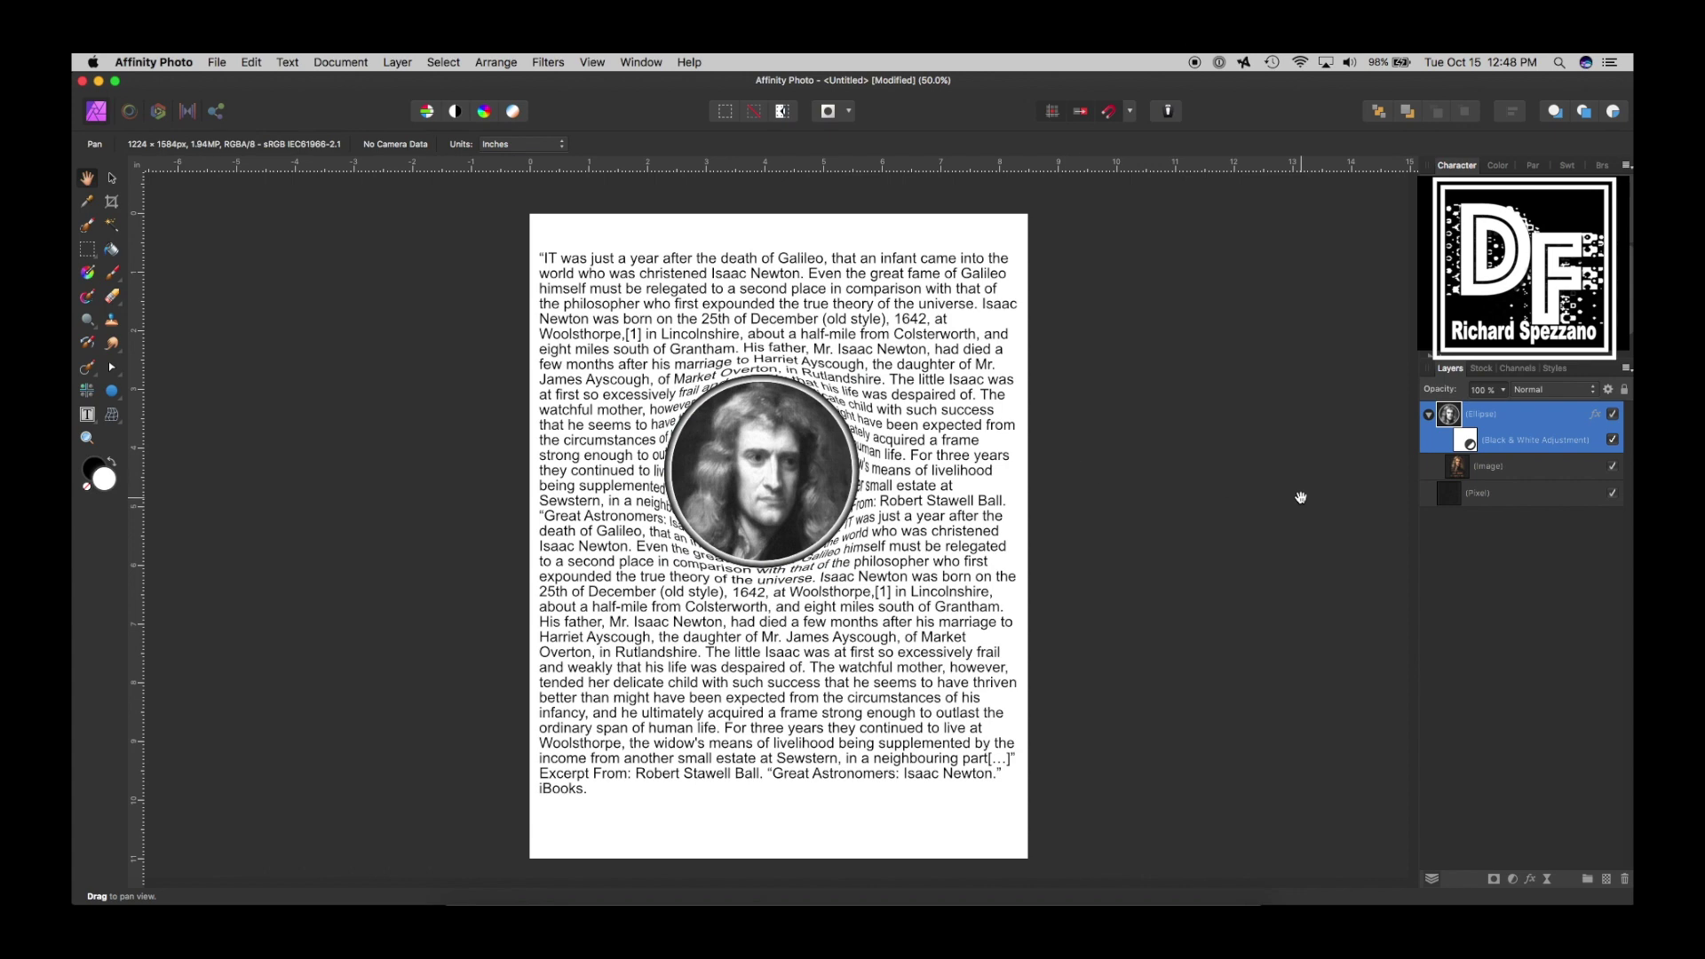